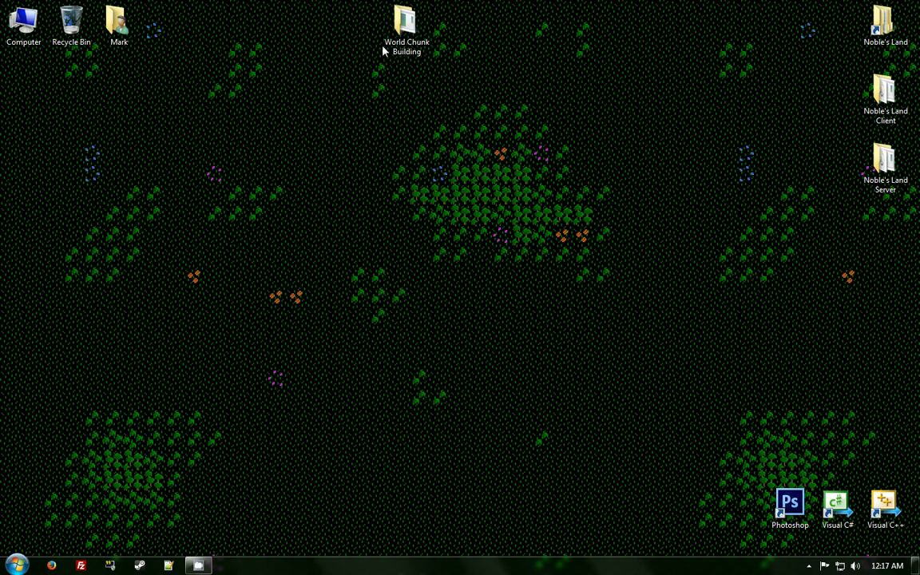
Launch World Chunk Building from its desktop folder and open Nobles Land Project from the resources/datafiles folder.
double_click(424, 50)
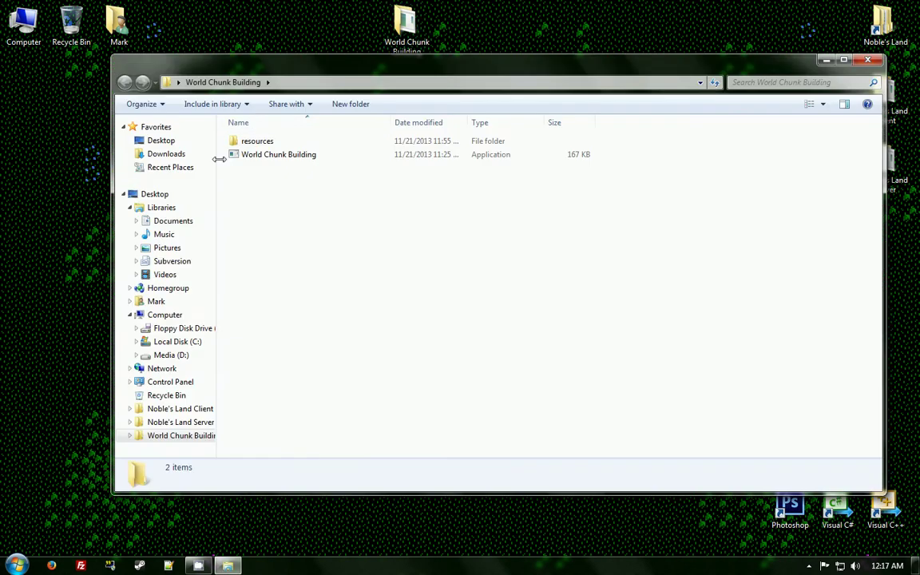
double_click(287, 155)
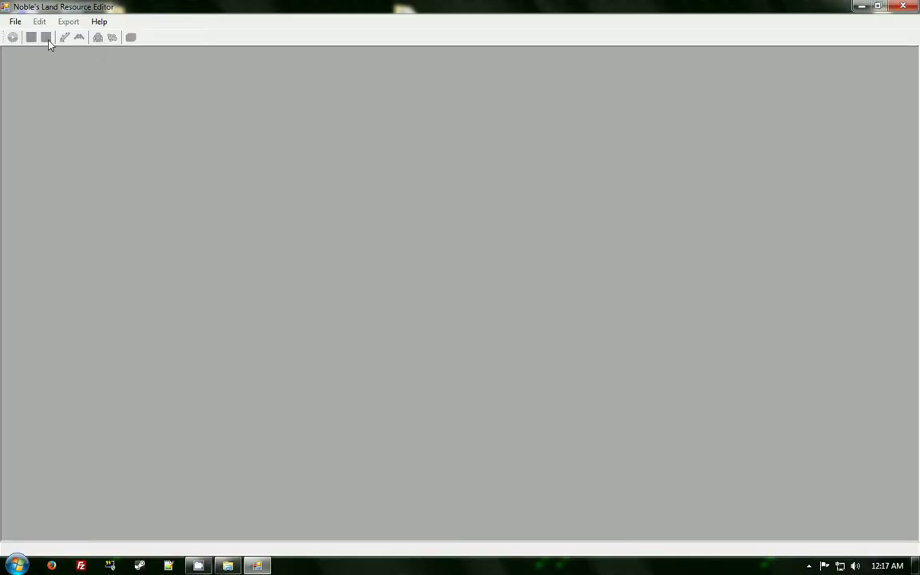
click(15, 22)
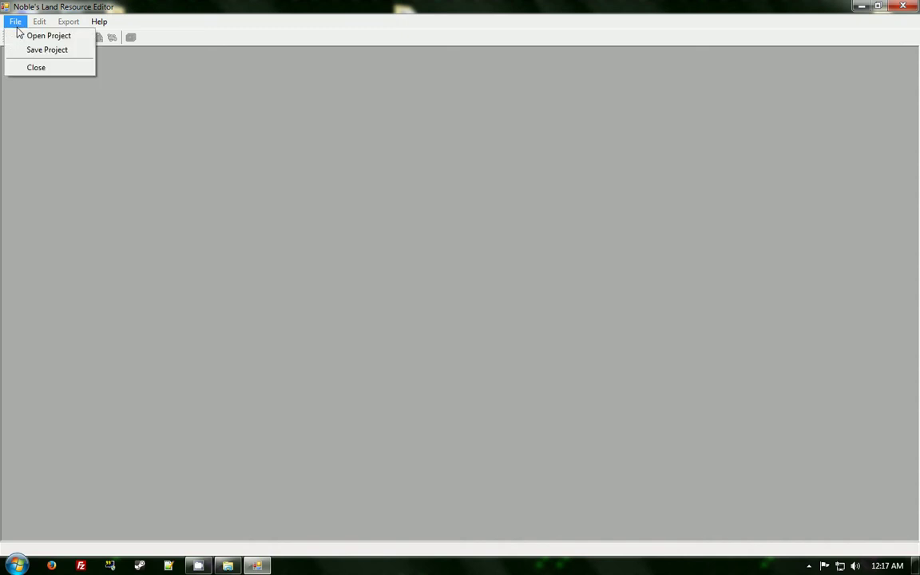
click(24, 36)
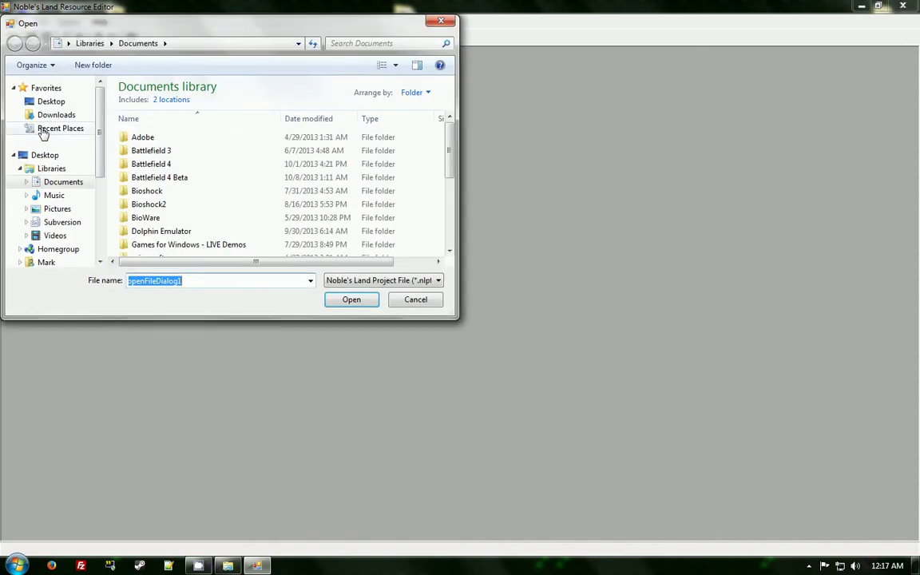
click(48, 103)
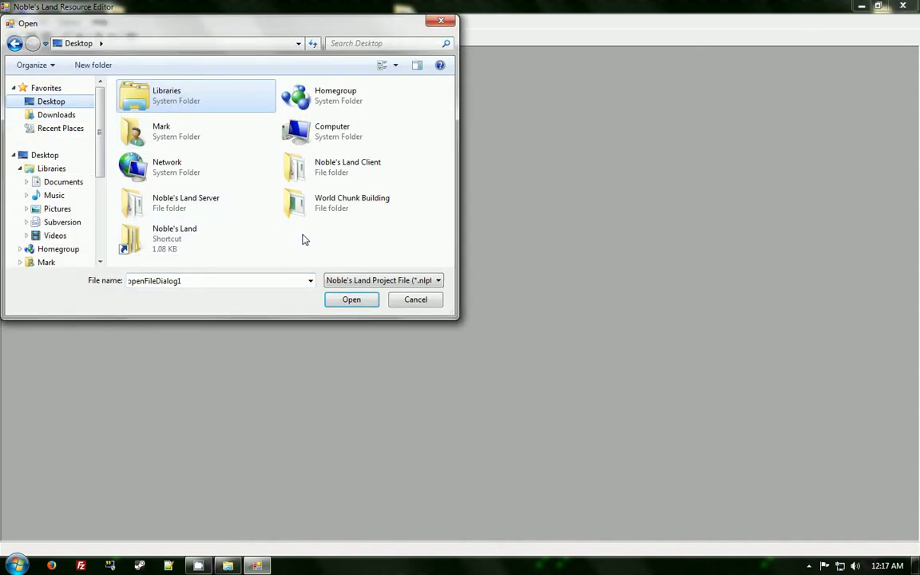
double_click(322, 209)
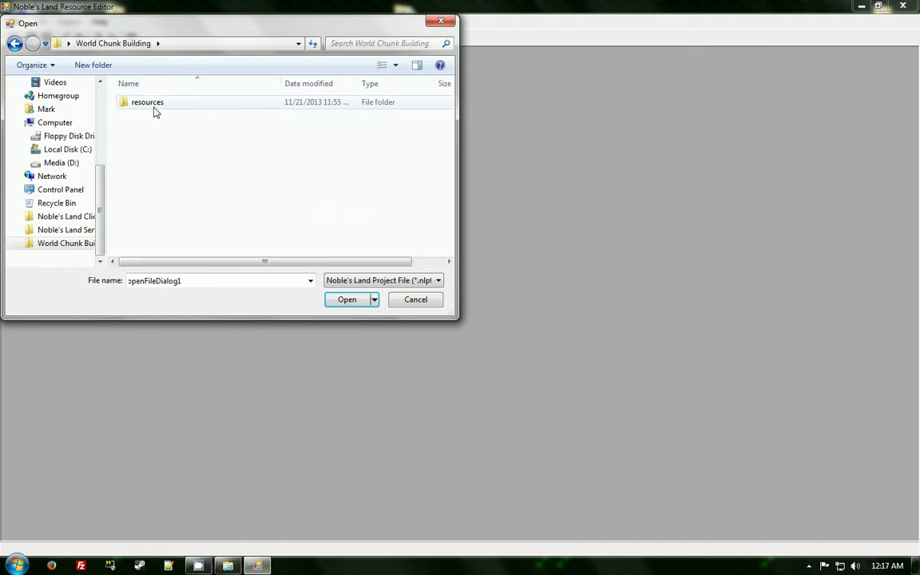
double_click(153, 106)
double_click(143, 104)
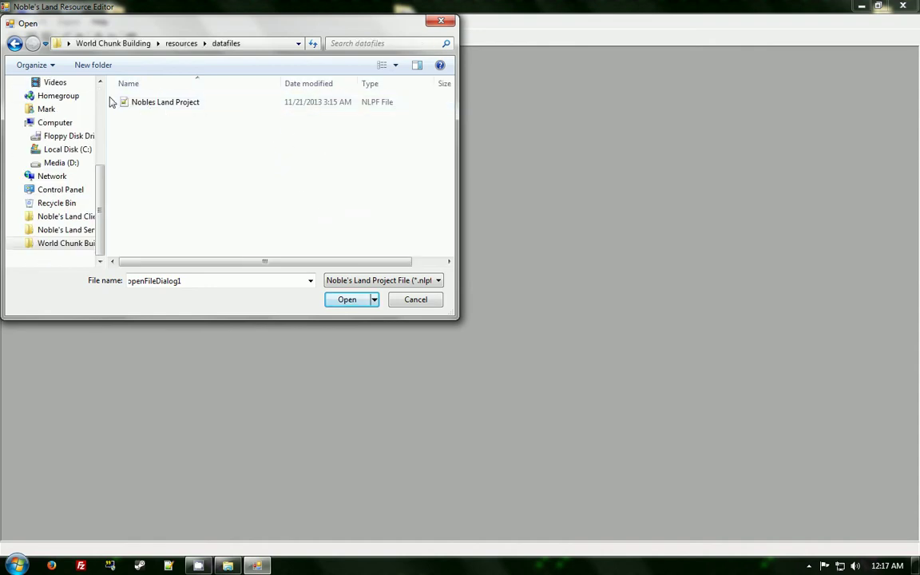
double_click(170, 105)
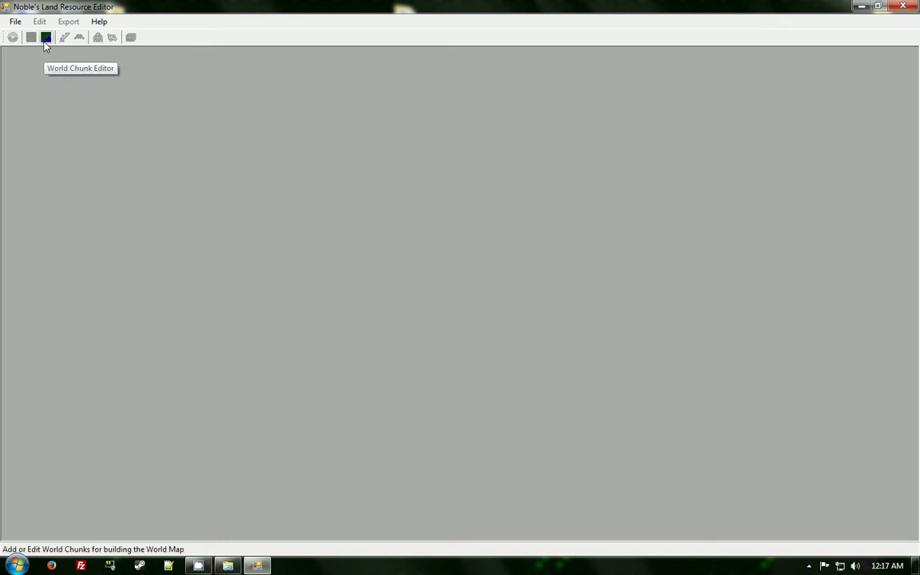
Open the World Chunk Editor and expand the grass category to show its first chunk.
click(46, 38)
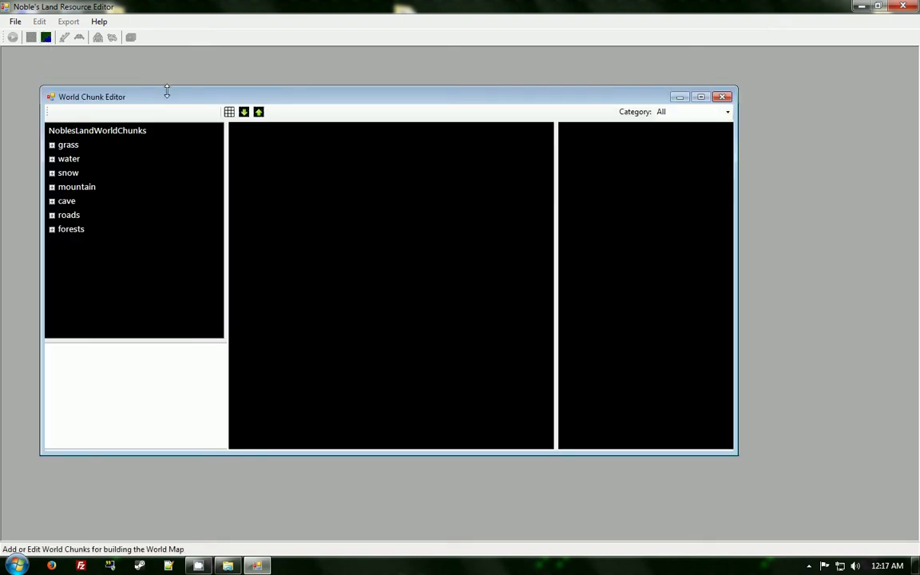
drag(177, 94, 203, 85)
click(99, 135)
click(79, 135)
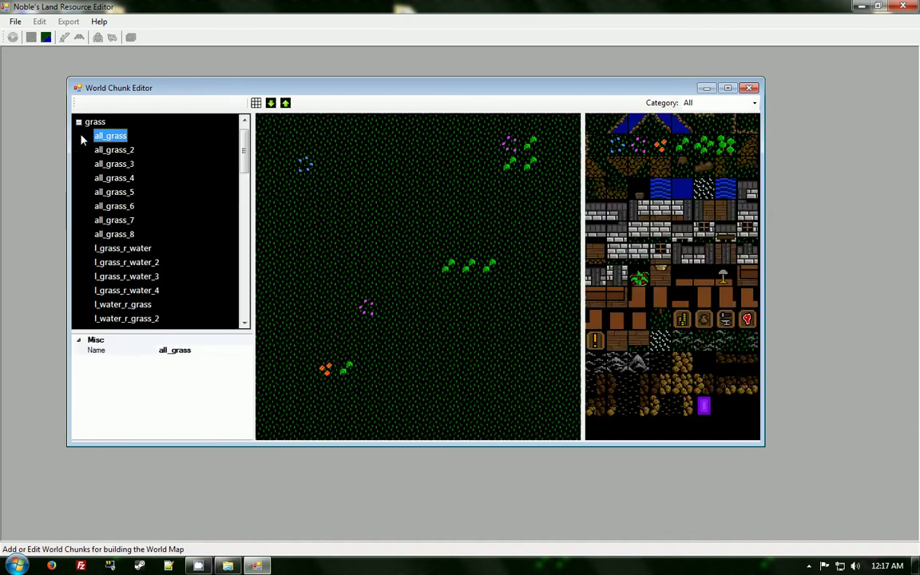
Examine the all-grass chunk variants from all_grass through all_grass_8.
click(128, 168)
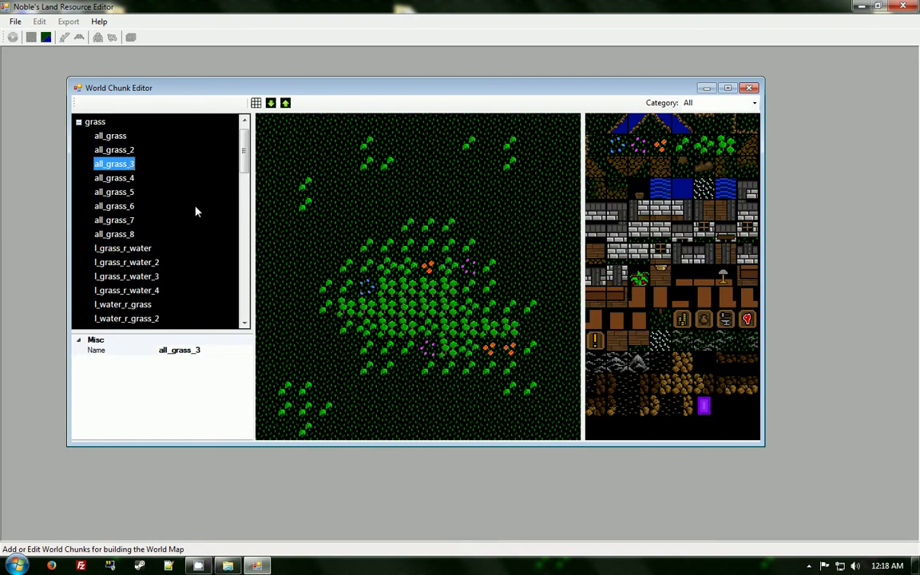
scroll(245, 146, down, 2)
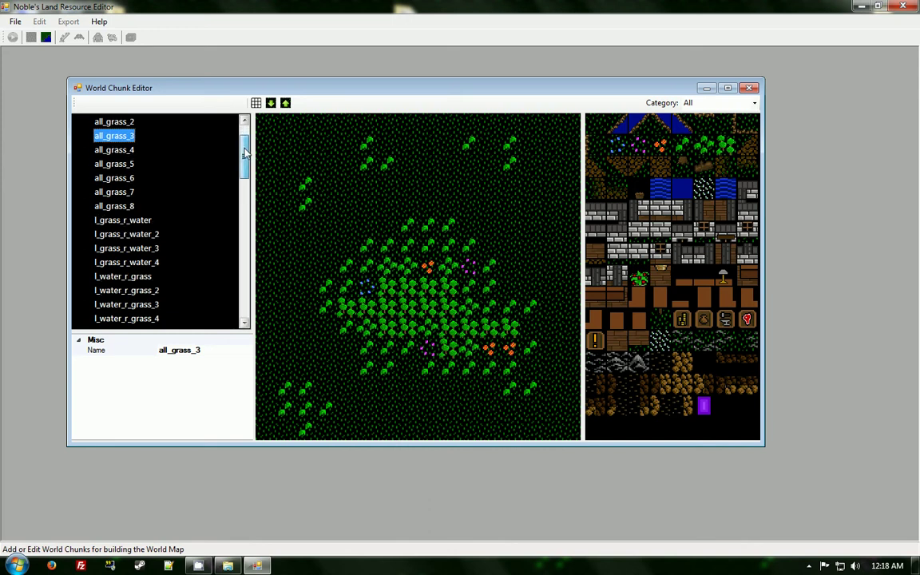
scroll(124, 149, up, 3)
click(121, 150)
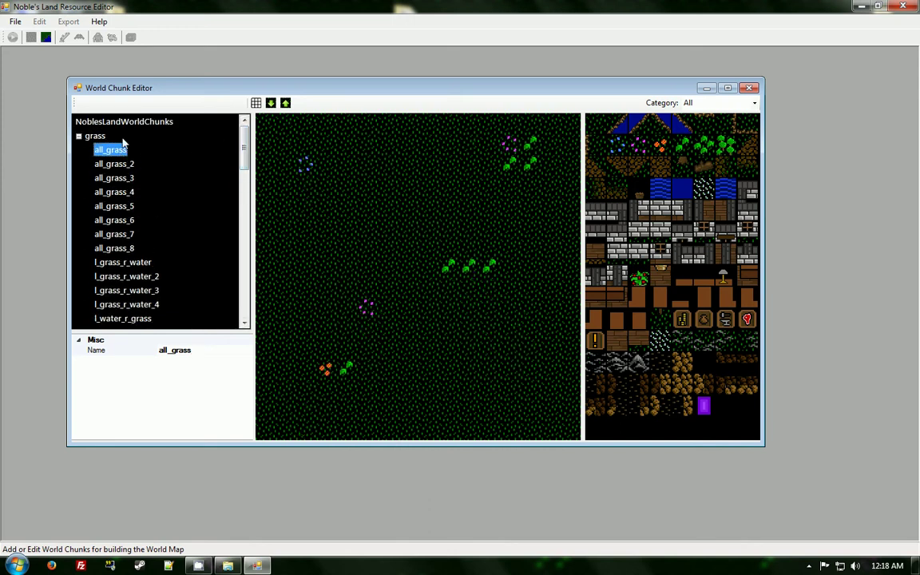
key(Down)
key(Down)
key(Down)
key(Down)
key(Down)
key(Down)
key(Down)
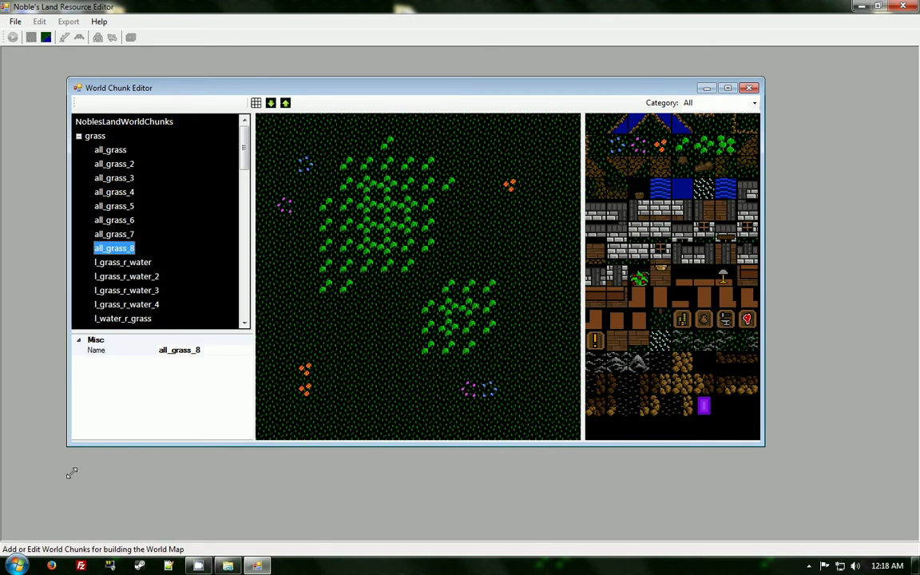
scroll(188, 205, down, 1)
scroll(159, 192, up, 1)
click(116, 151)
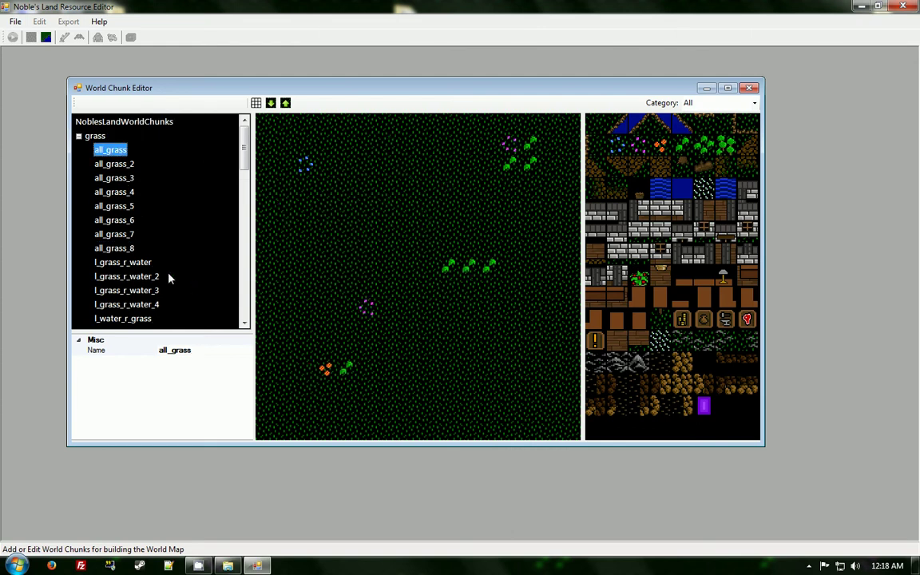
click(126, 248)
Examine the chunks with grass on the left and water on the right, l_grass_r_water through l_grass_r_water_4.
scroll(156, 164, down, 2)
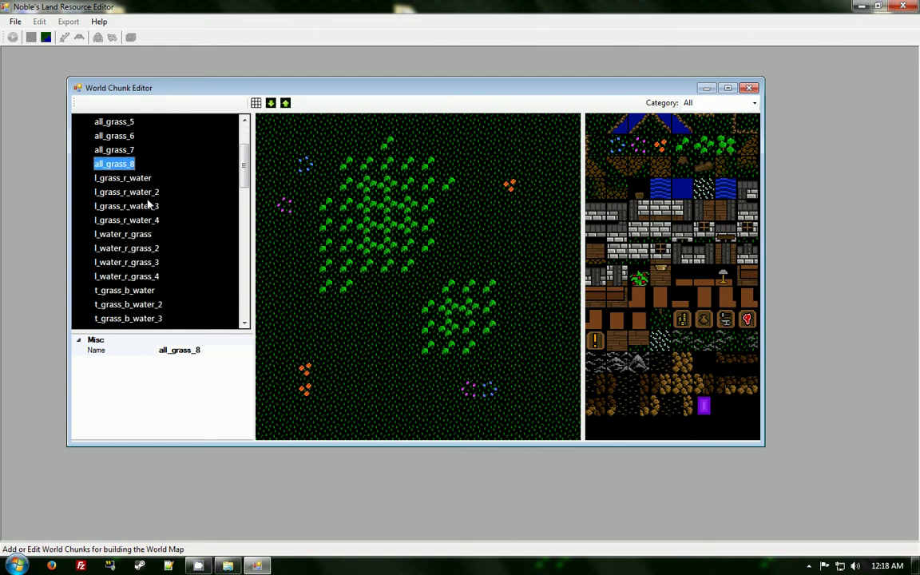
click(146, 193)
key(Up)
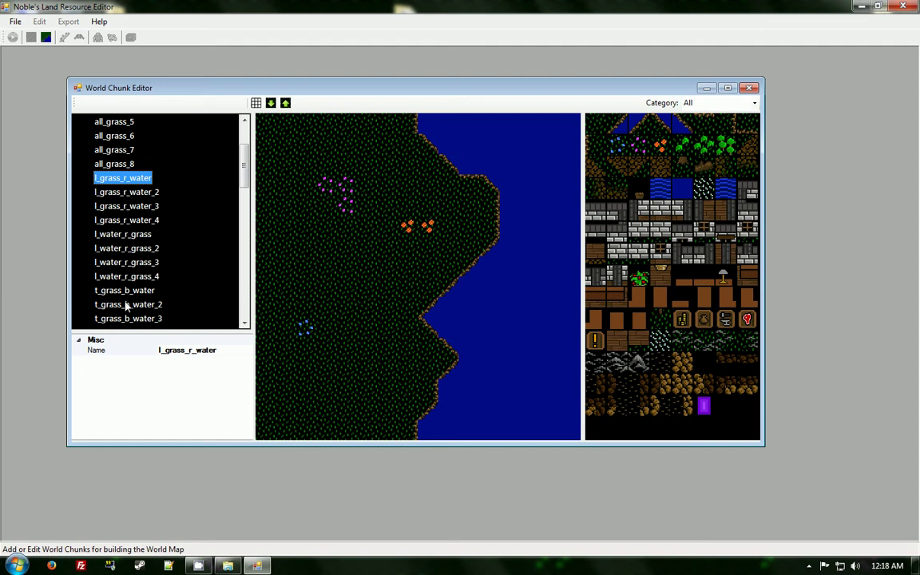
key(Down)
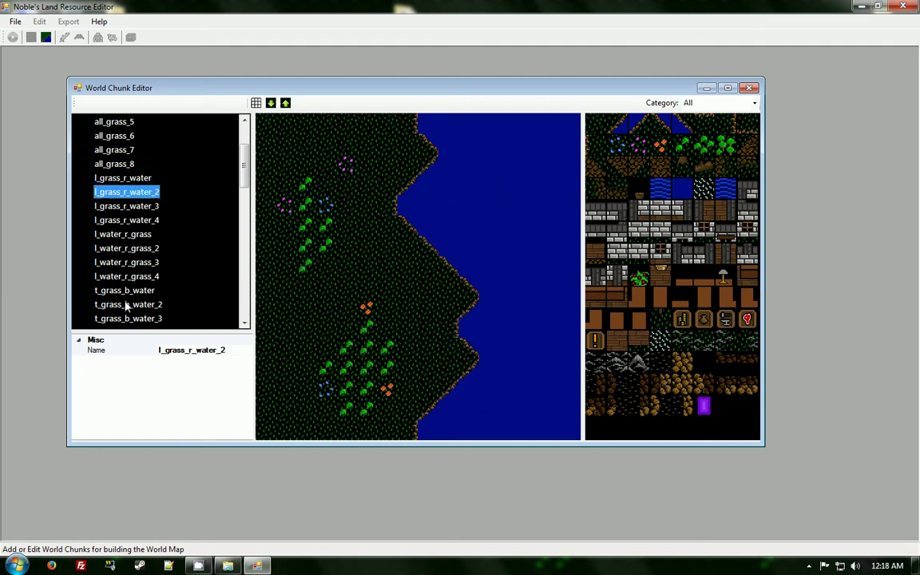
key(Down)
key(Down)
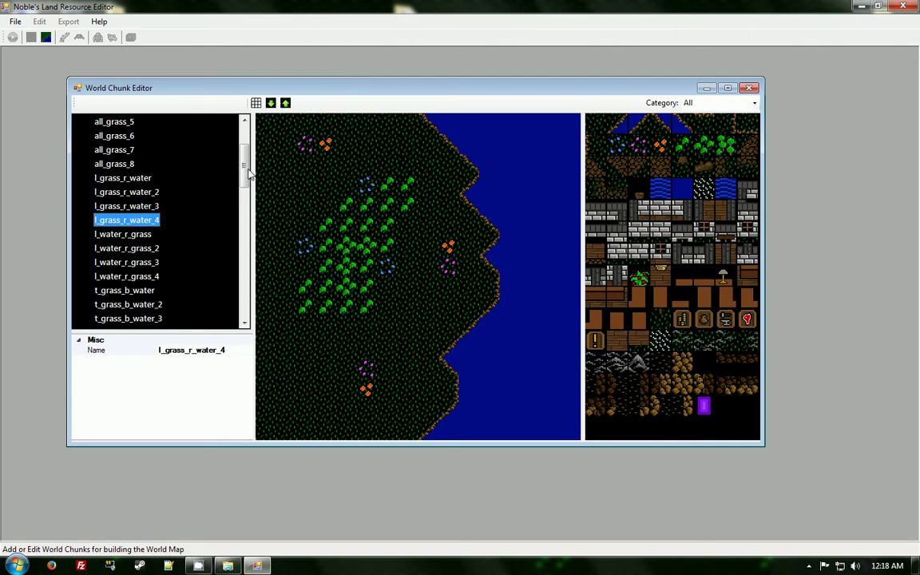
Examine the chunks with water above grass, t_water_b_grass through t_water_b_grass_4.
drag(244, 164, 244, 202)
click(143, 178)
key(Down)
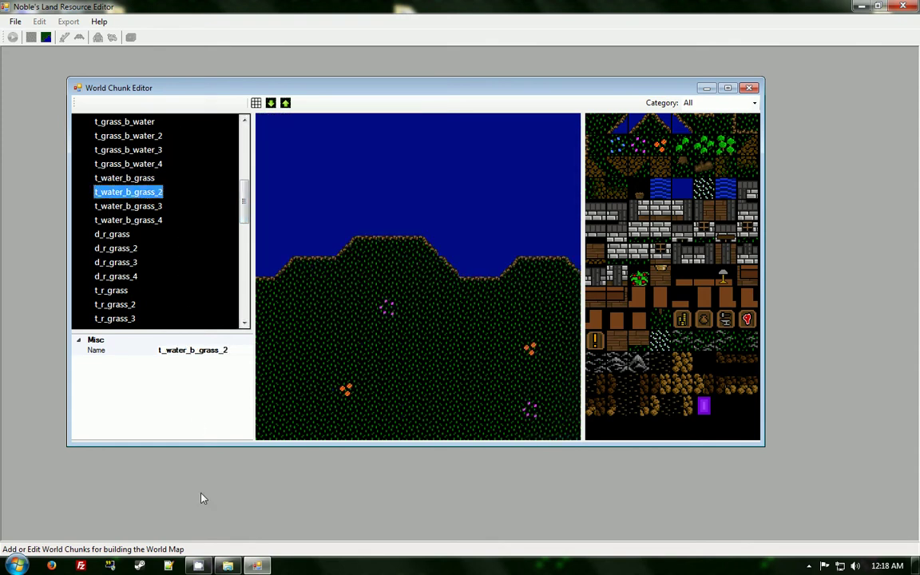
key(Down)
key(Down)
Compare the grass corner chunks d_r_grass through d_r_grass_4, ending on d_r_grass.
click(116, 235)
key(Down)
key(Down)
key(Down)
key(Up)
key(Up)
key(Up)
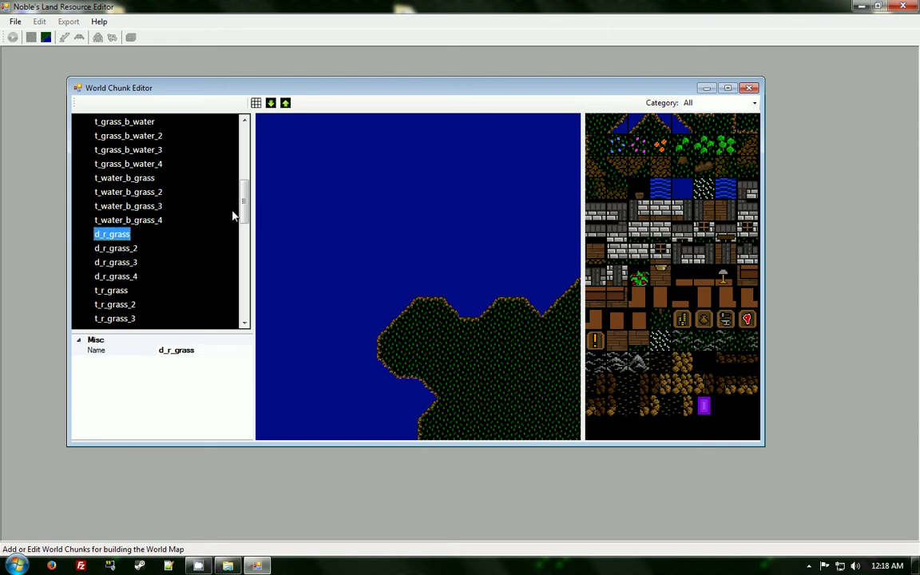
Return to the start of the chunk tree and collapse the grass category.
scroll(220, 188, up, 8)
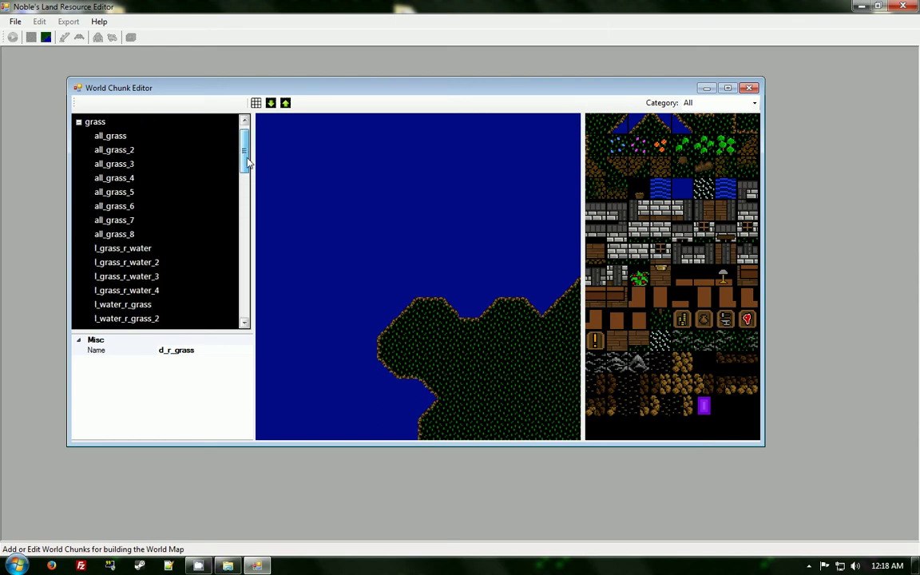
click(111, 135)
double_click(96, 122)
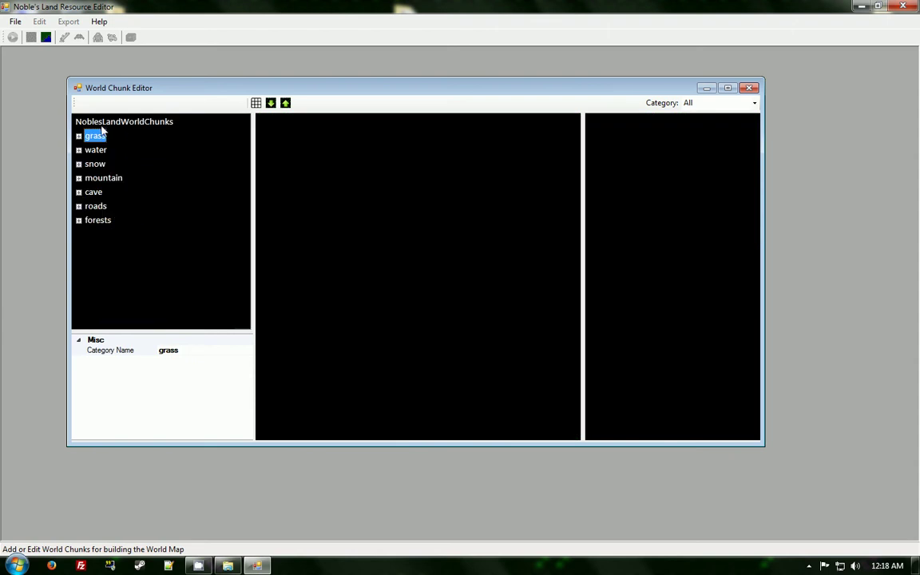
double_click(92, 134)
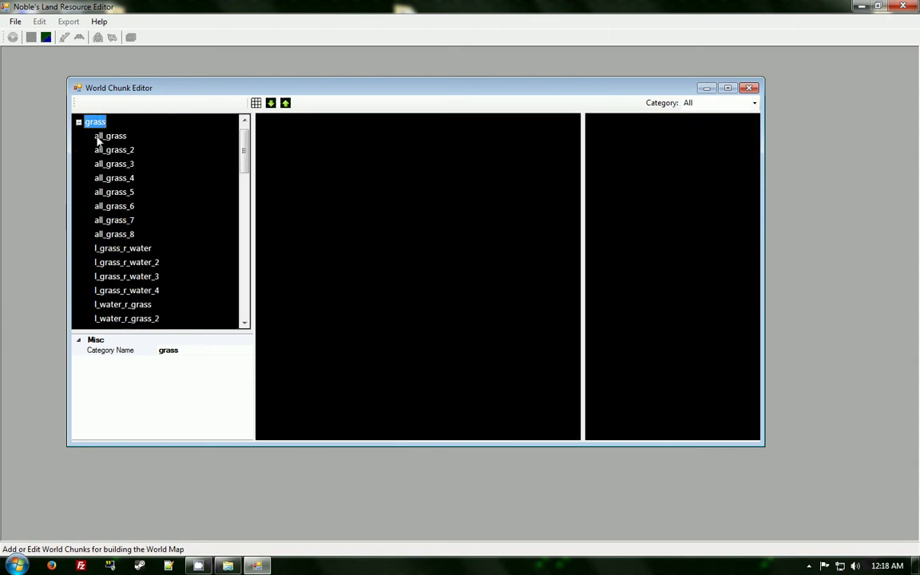
double_click(95, 122)
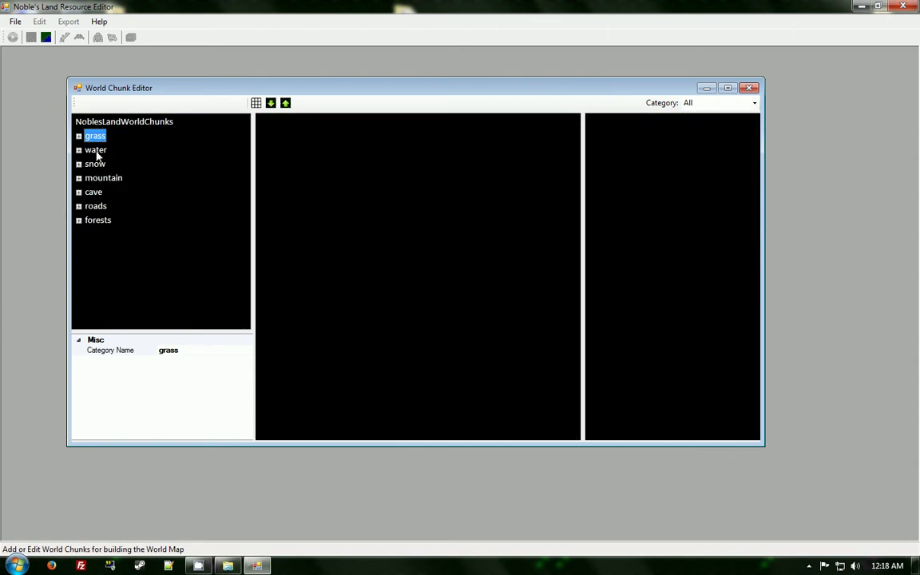
Look over the remaining categories, including the chunk lists of mountain, roads and forests, leaving each one collapsed.
click(97, 151)
click(97, 164)
click(100, 179)
double_click(100, 179)
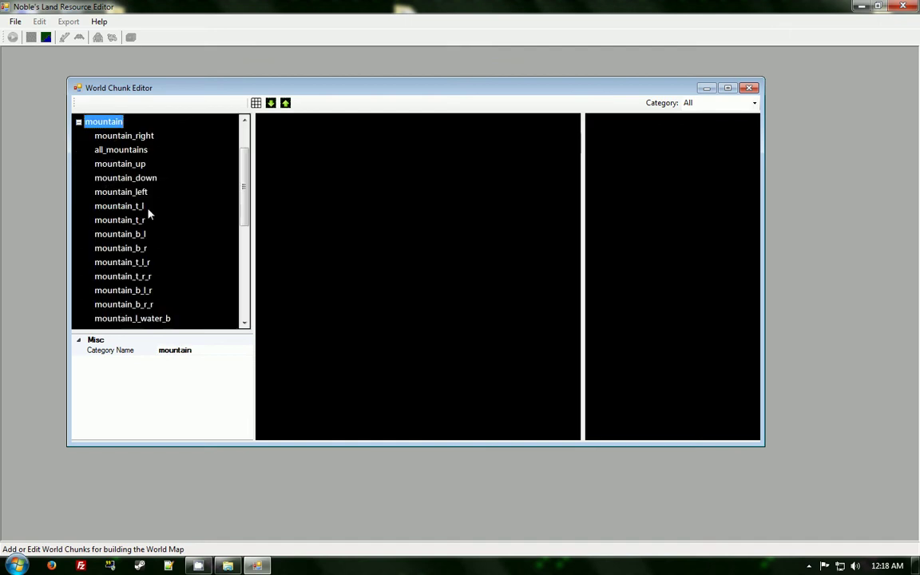
double_click(98, 123)
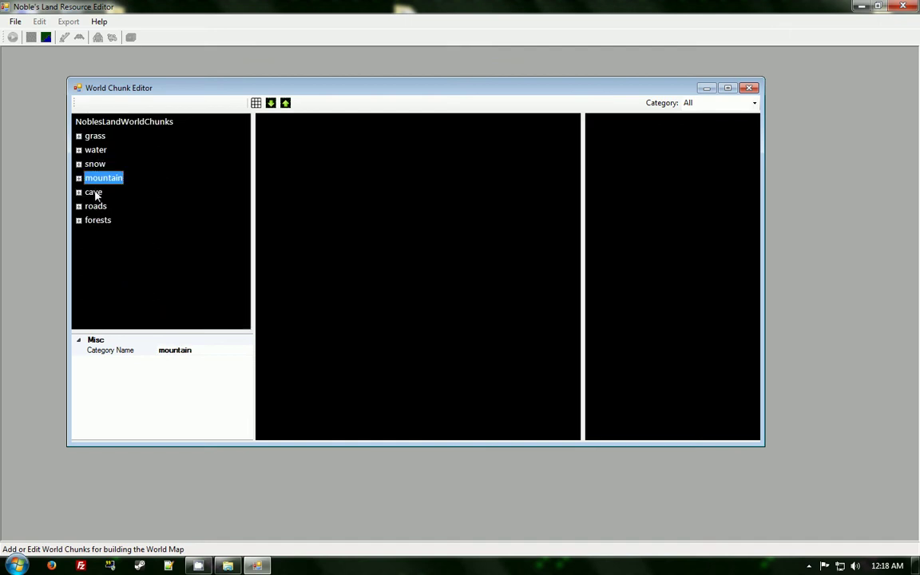
double_click(98, 207)
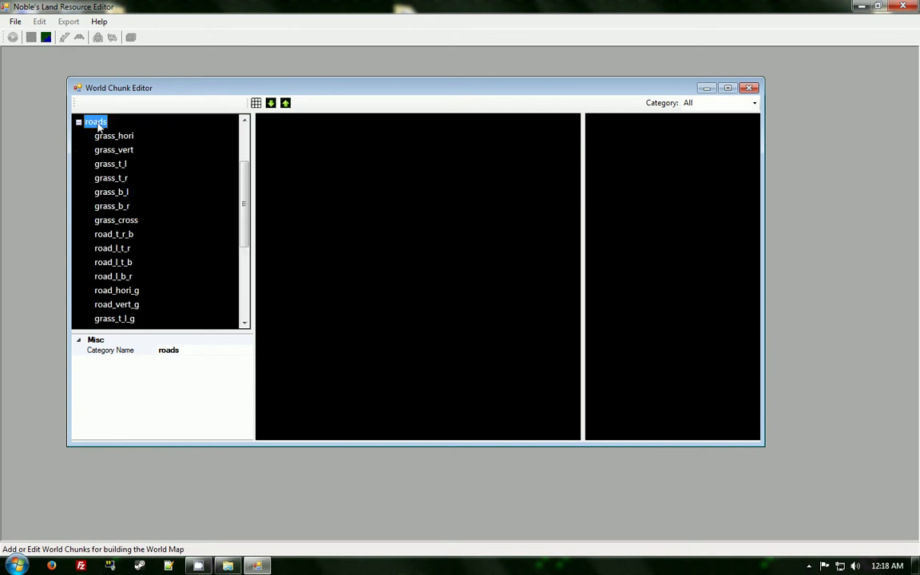
double_click(94, 122)
double_click(97, 219)
scroll(124, 160, down, 2)
scroll(133, 190, up, 2)
scroll(120, 160, up, 3)
double_click(97, 219)
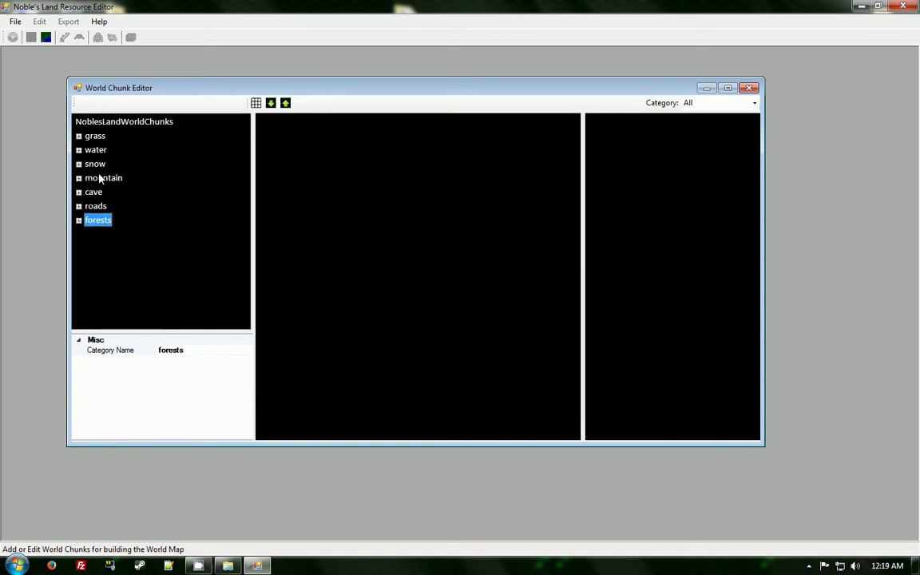
click(96, 136)
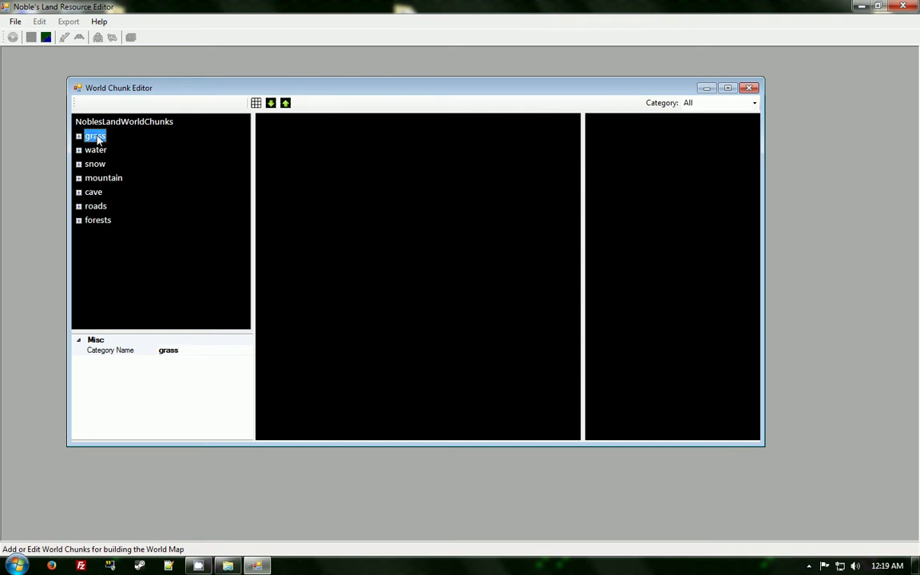
click(105, 182)
click(96, 206)
click(98, 220)
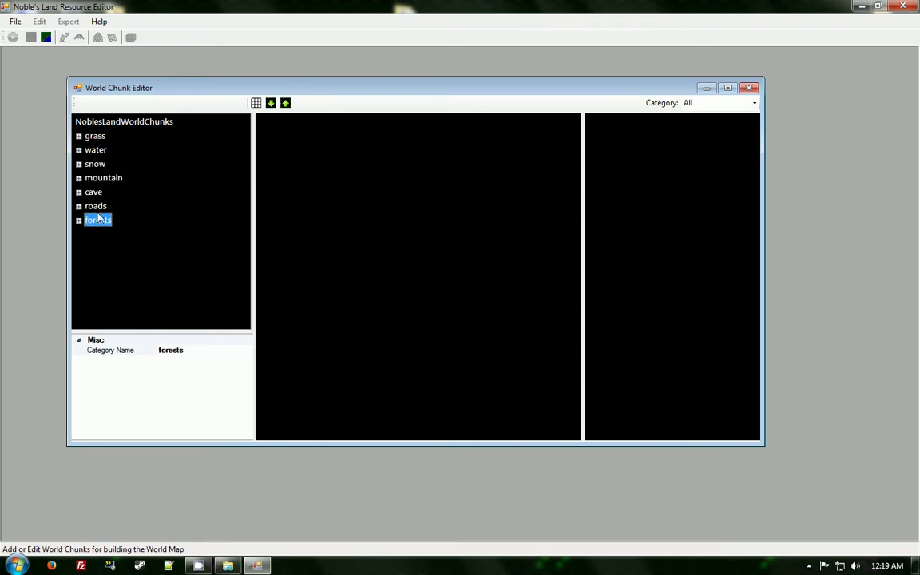
Expand the grass category again and view the corner chunks d_l_grass_3, d_r_grass_3 and d_r_grass.
double_click(103, 136)
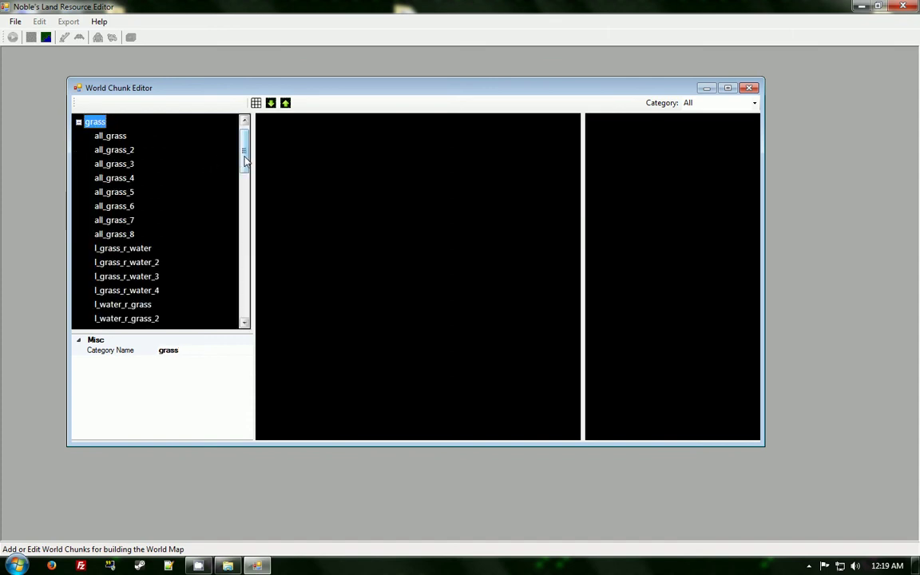
drag(245, 160, 250, 261)
click(151, 209)
scroll(151, 209, up, 3)
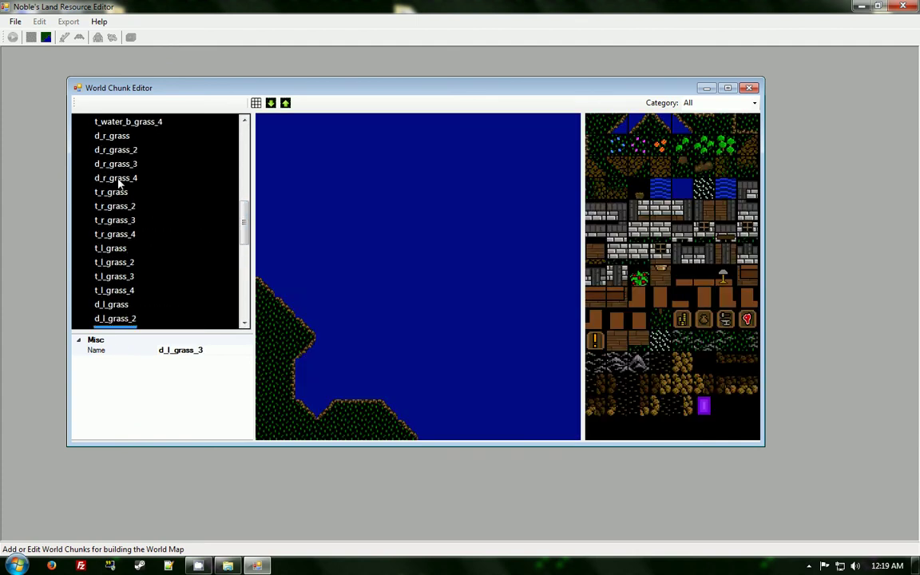
click(114, 138)
click(116, 149)
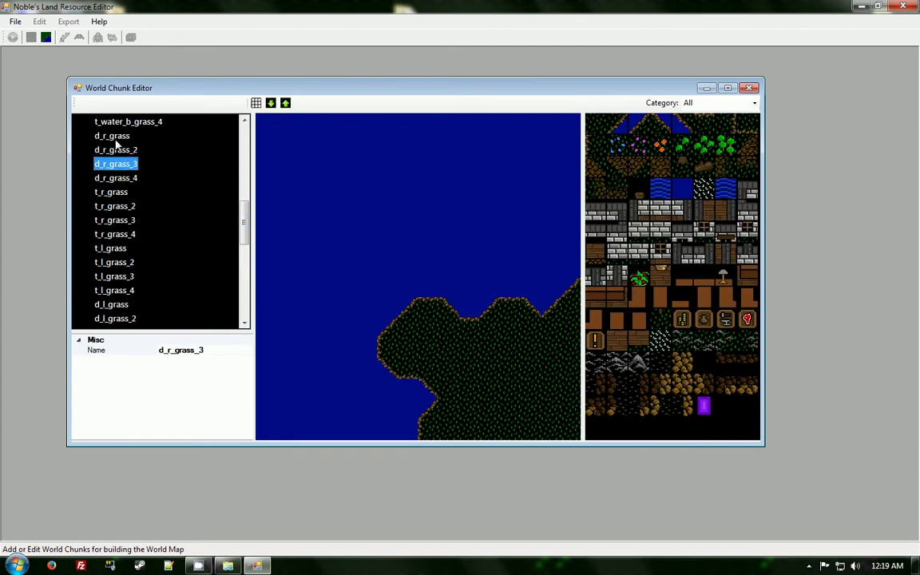
click(110, 136)
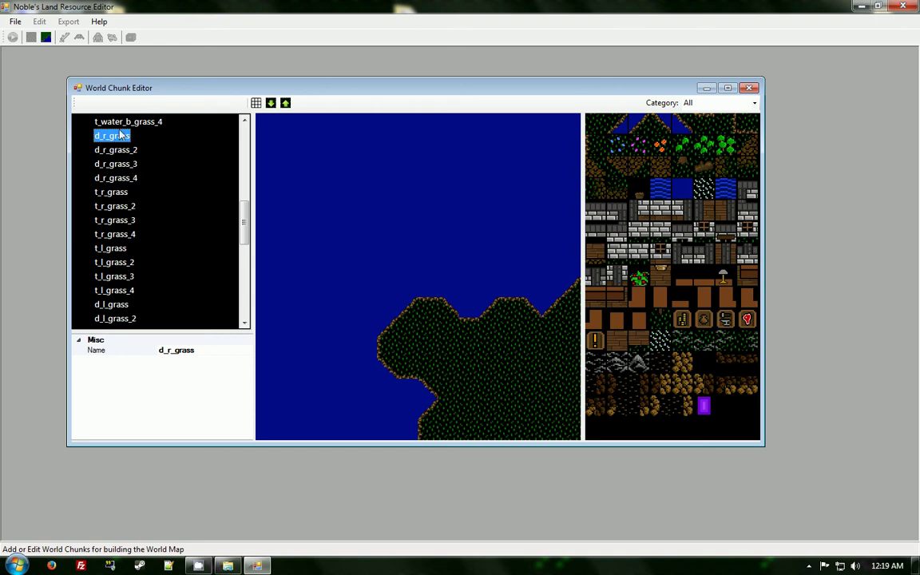
View the corner chunks d_r_grass through d_r_grass_4 again, ending on d_r_grass_2.
key(Down)
key(Down)
key(Down)
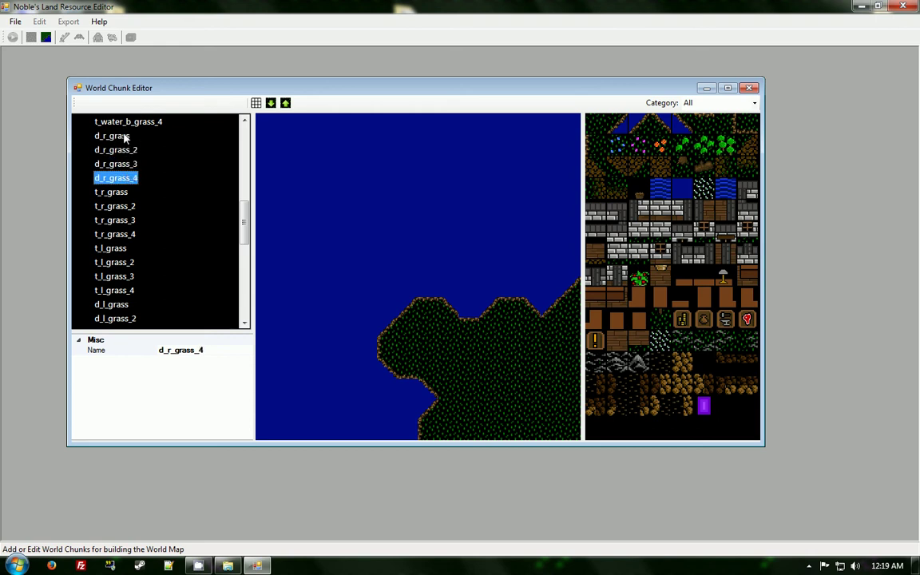
click(111, 136)
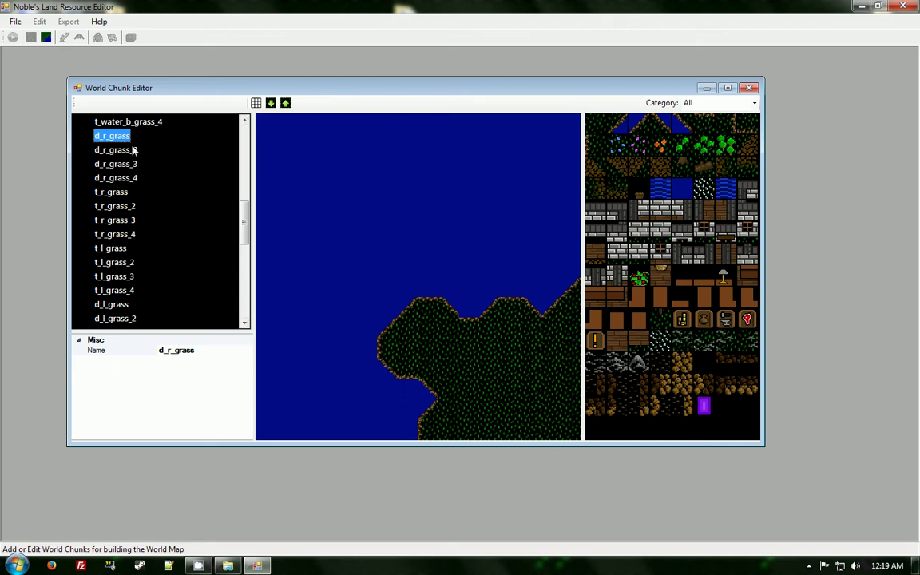
click(126, 151)
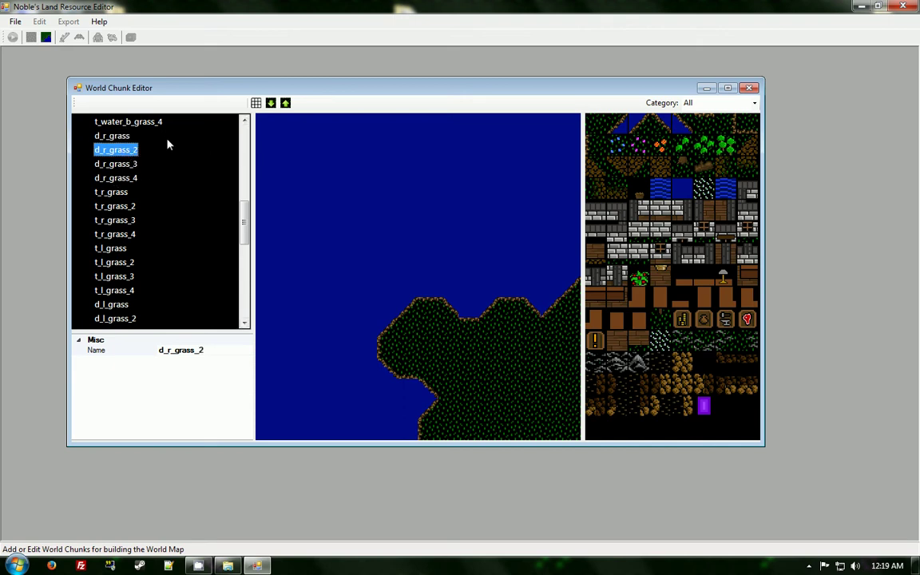
Toggle the tile grid over the d_r_grass_2 chunk on and off several times, leaving it shown.
click(256, 102)
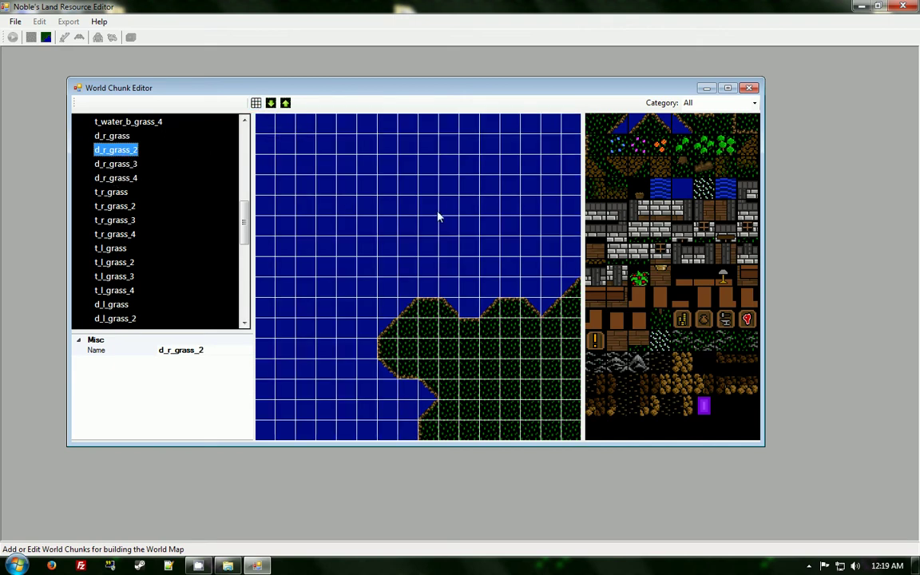
click(256, 102)
click(256, 102)
click(255, 102)
click(255, 103)
Try the two green layer arrows, down and back up, on d_r_grass_2 and hide the tile grid.
click(271, 103)
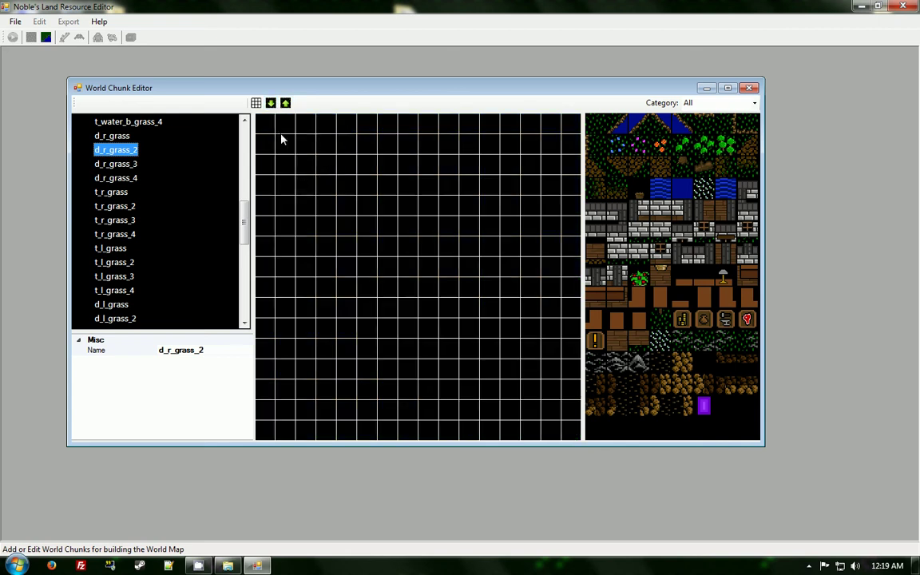
click(285, 103)
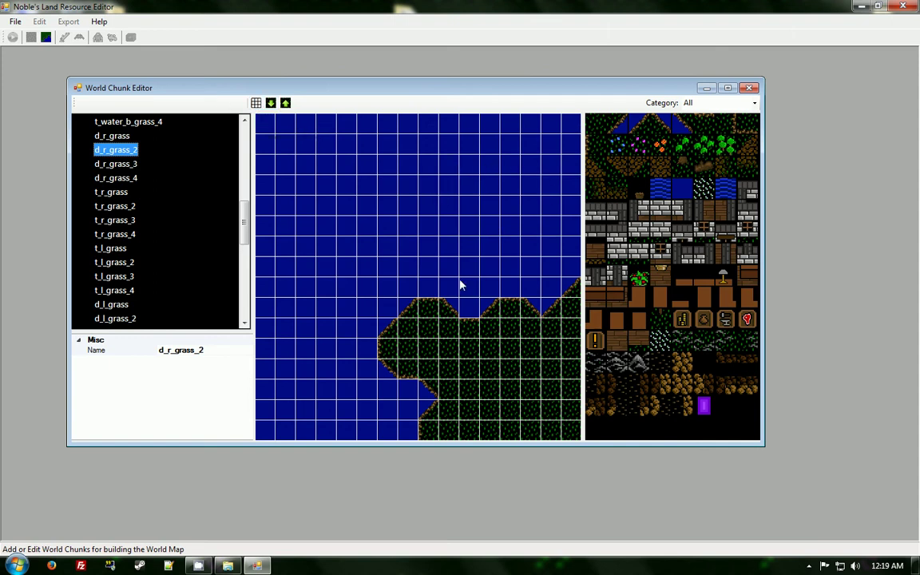
click(256, 104)
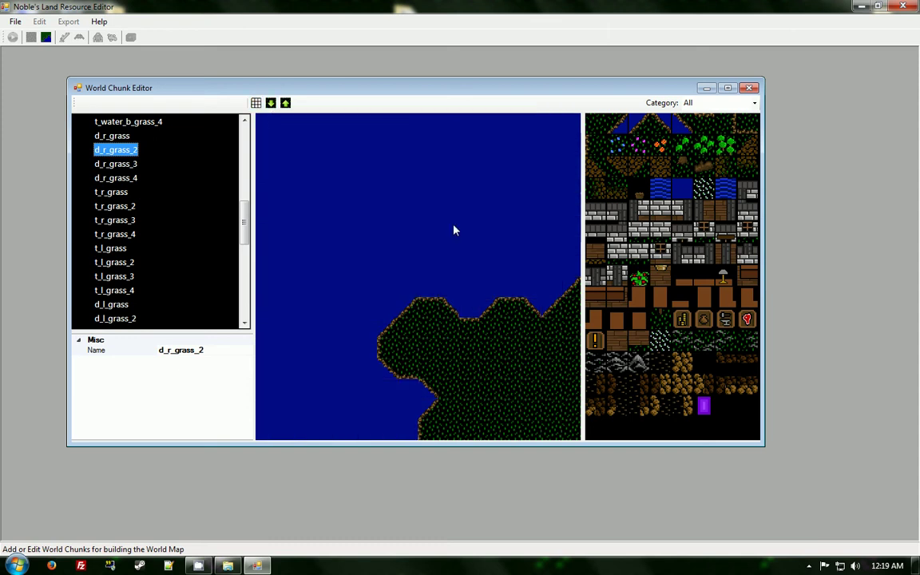
scroll(215, 247, up, 1)
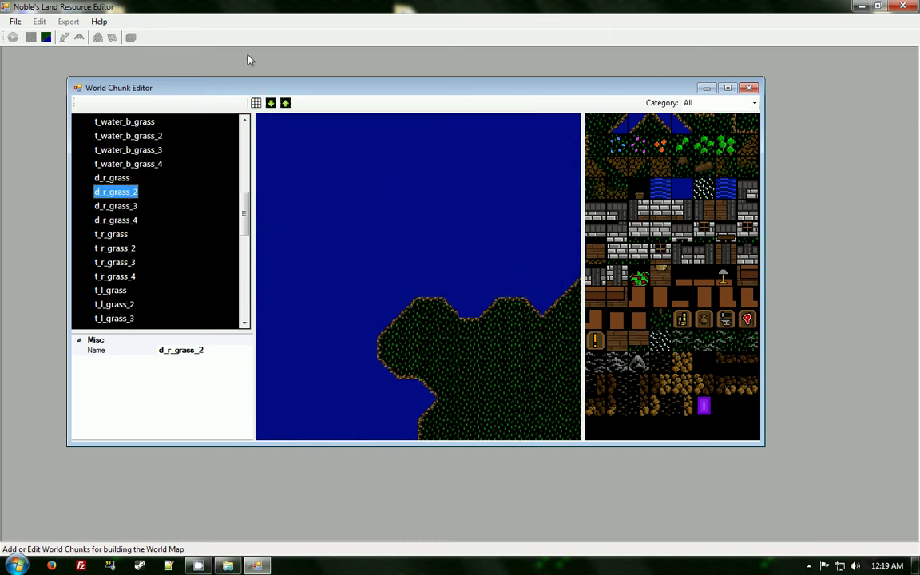
Show the grid on d_r_grass_2 and paint plain water tiles over the bumpy grass edge, leaving a stepped diagonal coast.
click(255, 103)
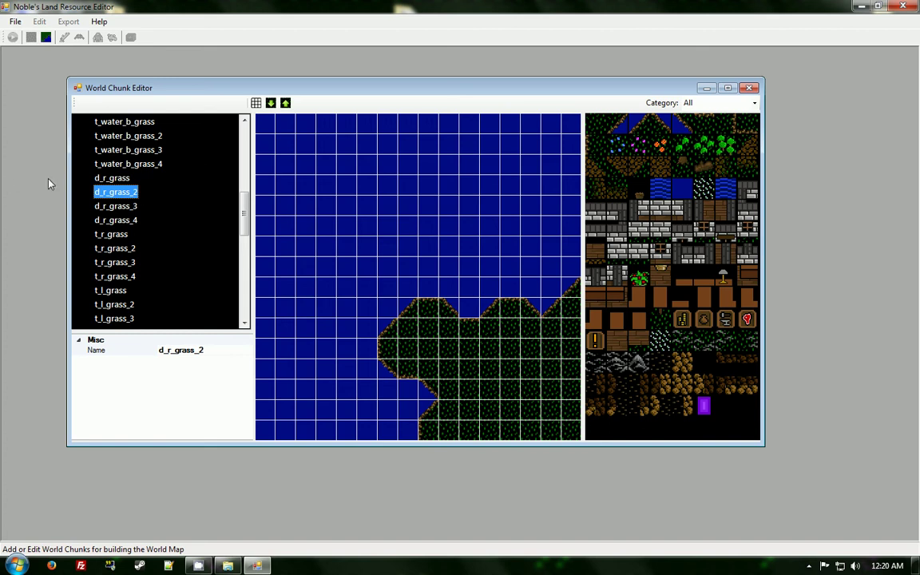
click(125, 180)
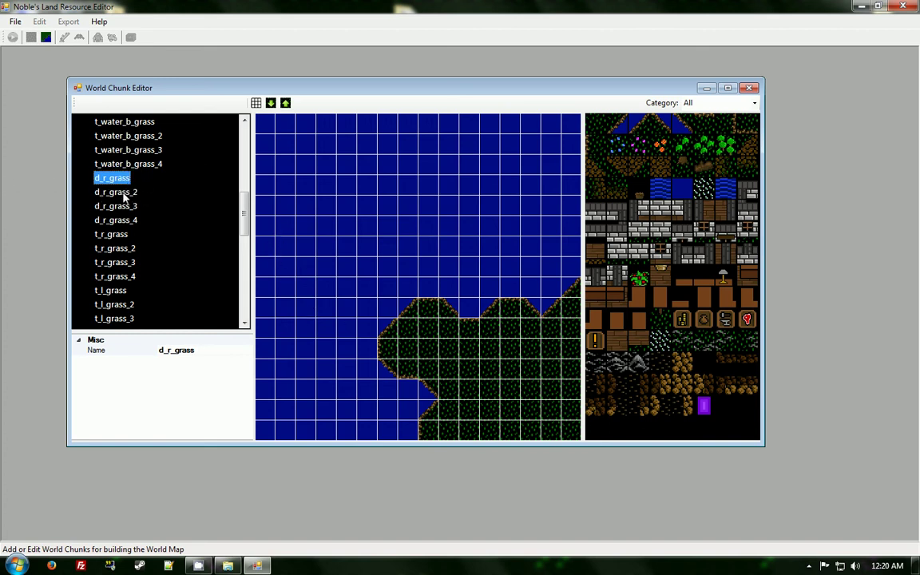
key(Down)
click(681, 188)
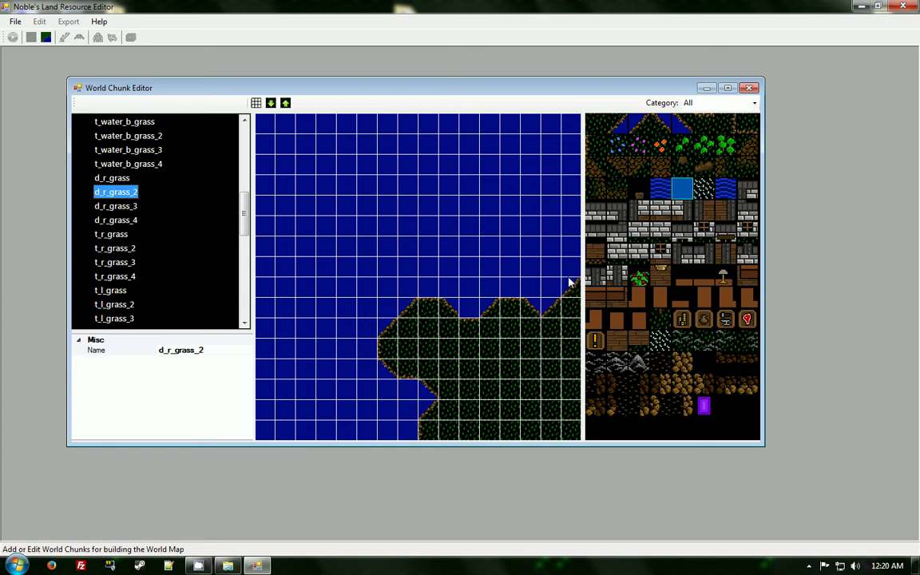
mouse_move(535, 316)
mouse_down()
mouse_move(431, 390)
mouse_move(384, 359)
mouse_move(435, 319)
mouse_move(447, 349)
mouse_move(485, 317)
mouse_move(408, 314)
mouse_up()
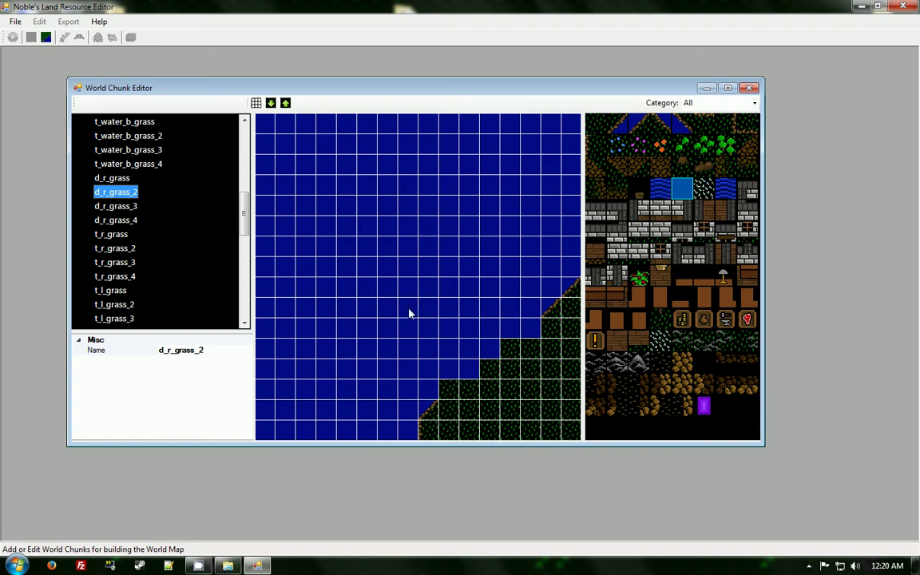
Find the shore tiles in the palette and edge the upper part of the stepped coast with diagonal tiles and one grass top-edge tile.
click(595, 123)
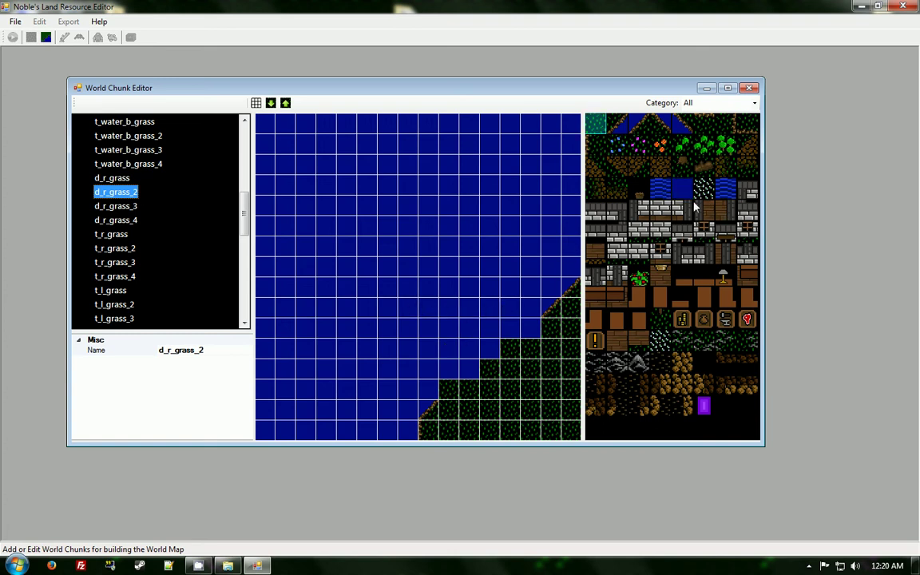
click(704, 165)
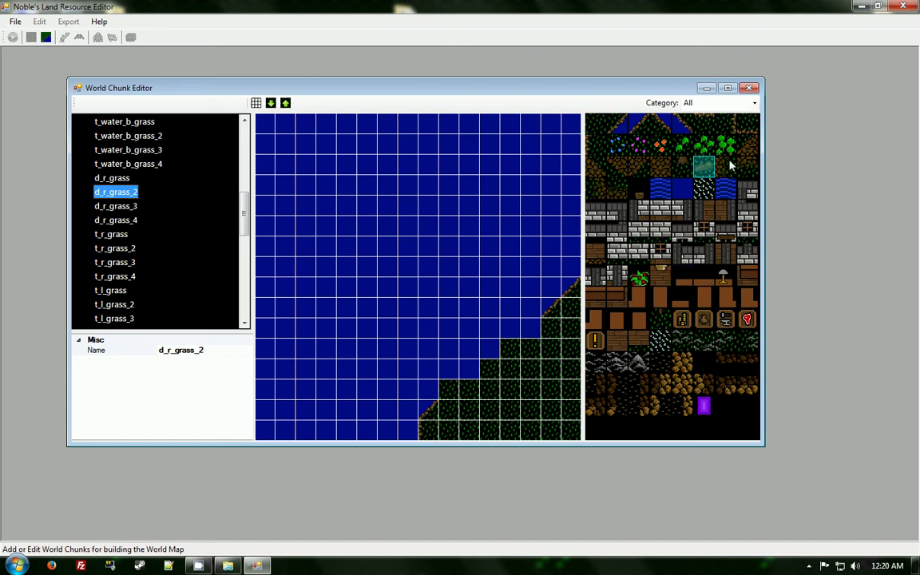
click(655, 165)
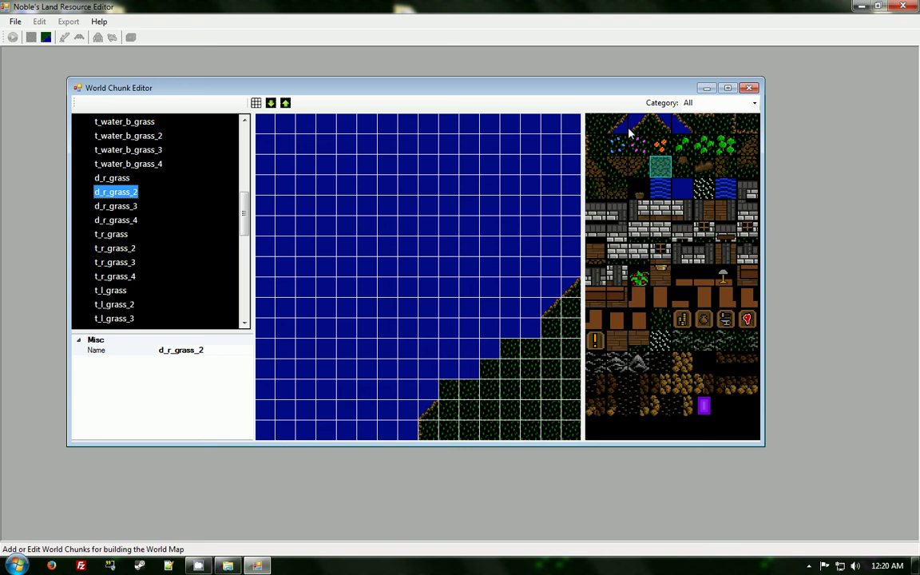
click(704, 124)
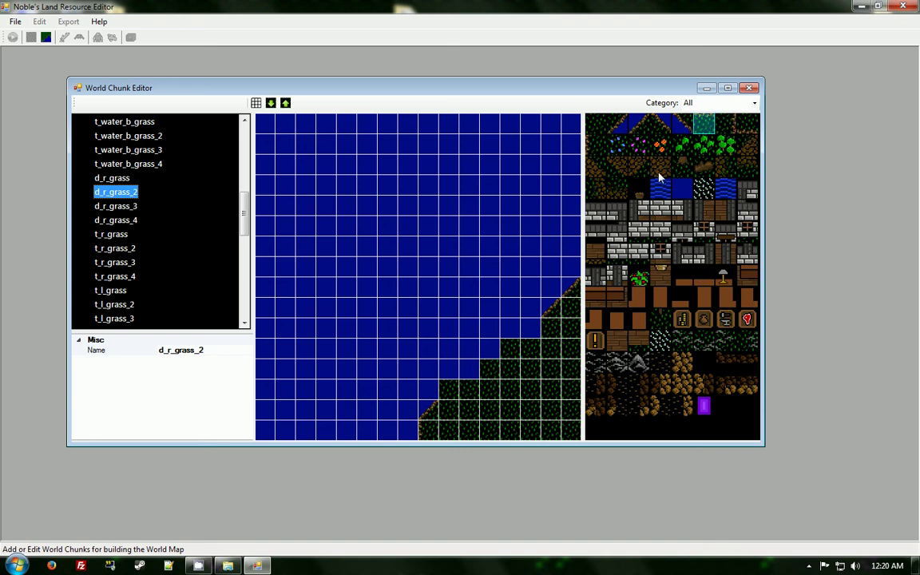
click(593, 124)
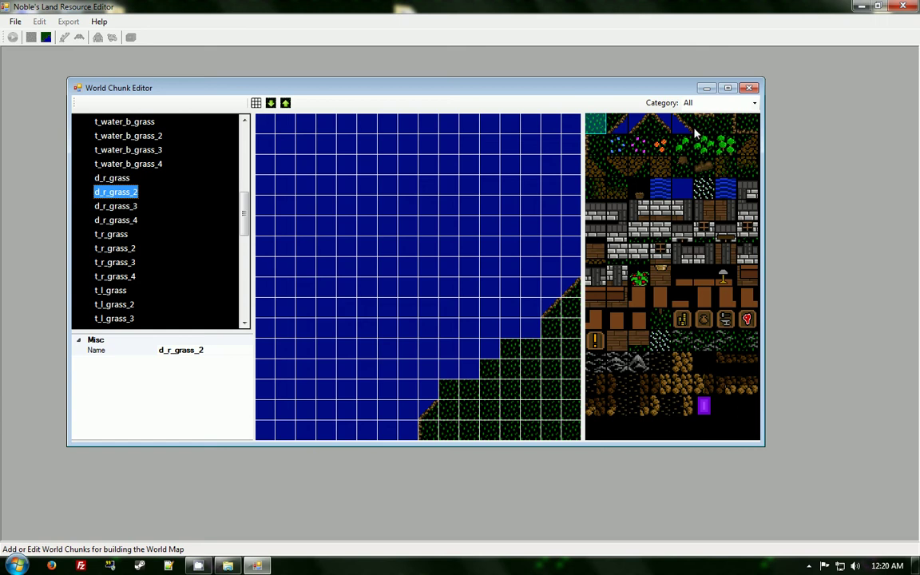
click(644, 127)
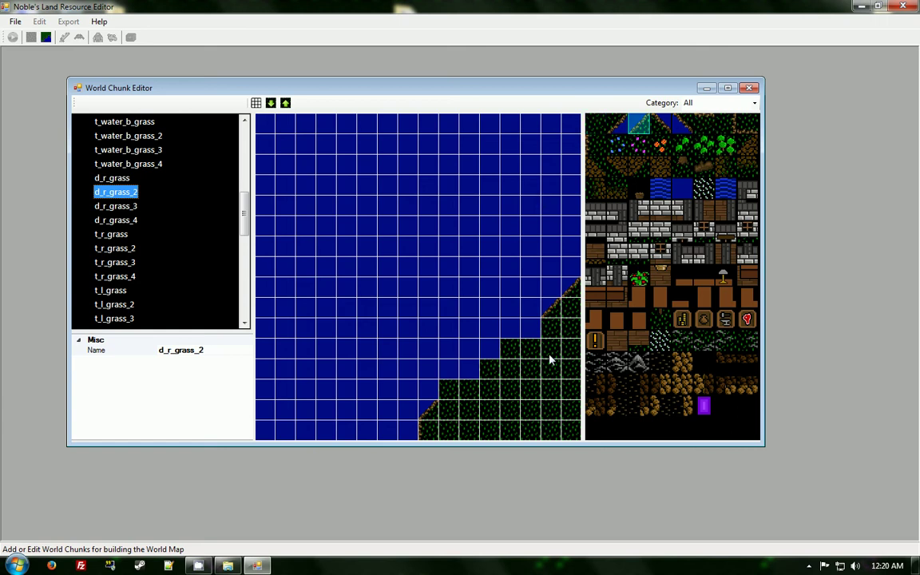
click(512, 349)
click(704, 124)
click(493, 365)
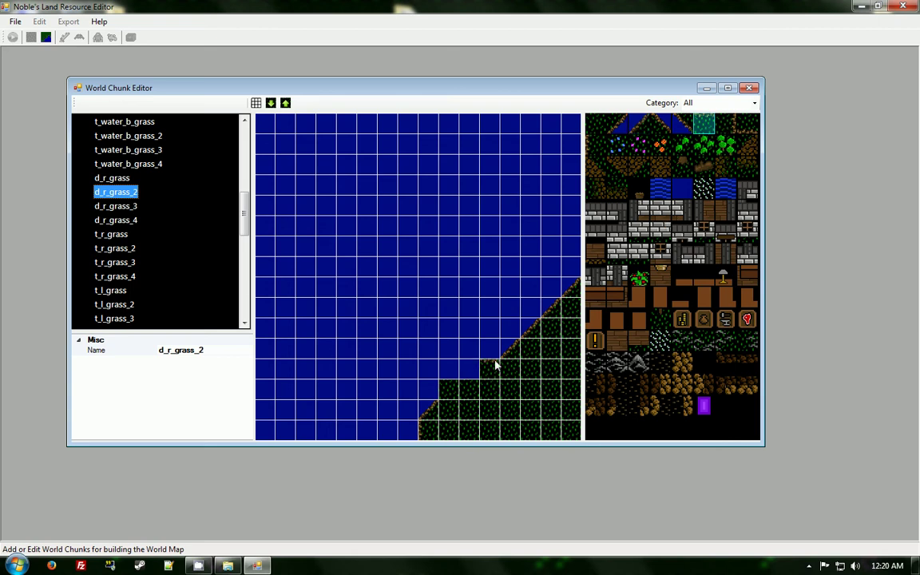
Place diagonal water-grass shore tiles along the remaining lower steps of the coast and hide the grid.
click(641, 127)
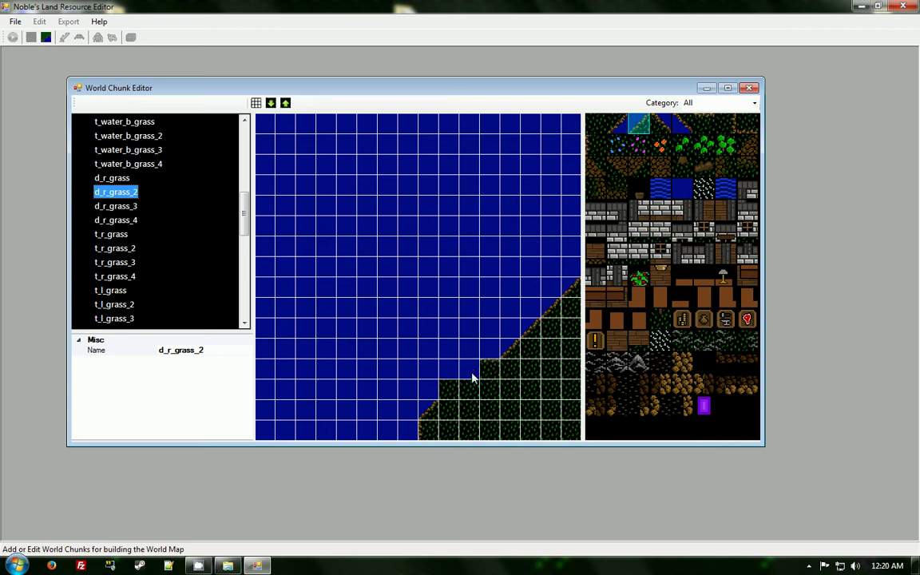
click(472, 377)
click(452, 391)
click(256, 102)
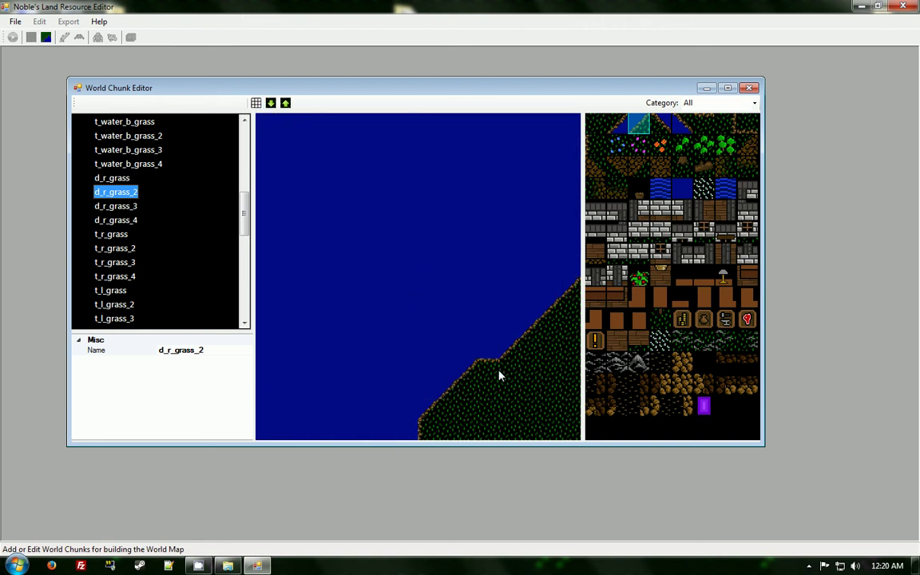
Compare the original d_r_grass chunk with the edited d_r_grass_2, ending on d_r_grass_2.
click(128, 179)
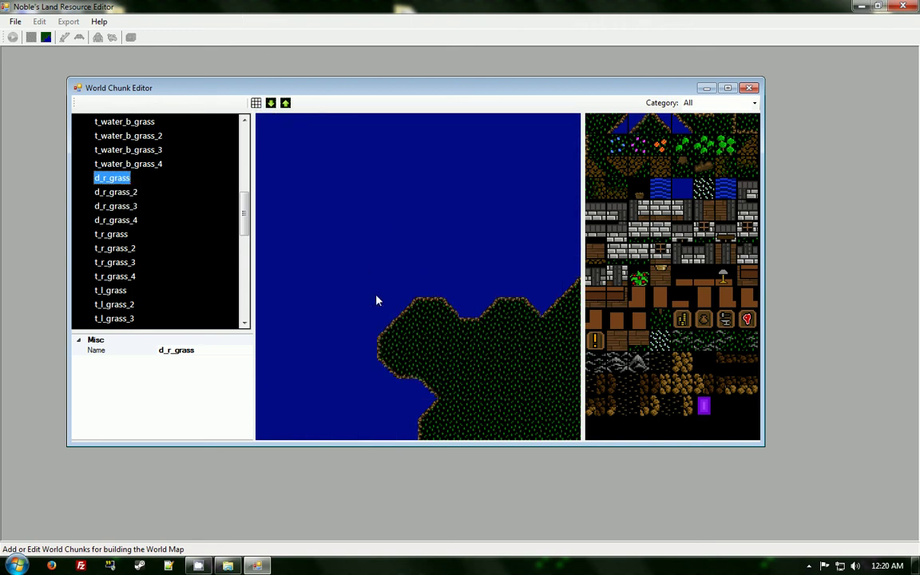
key(Down)
key(Up)
key(Down)
key(Up)
key(Down)
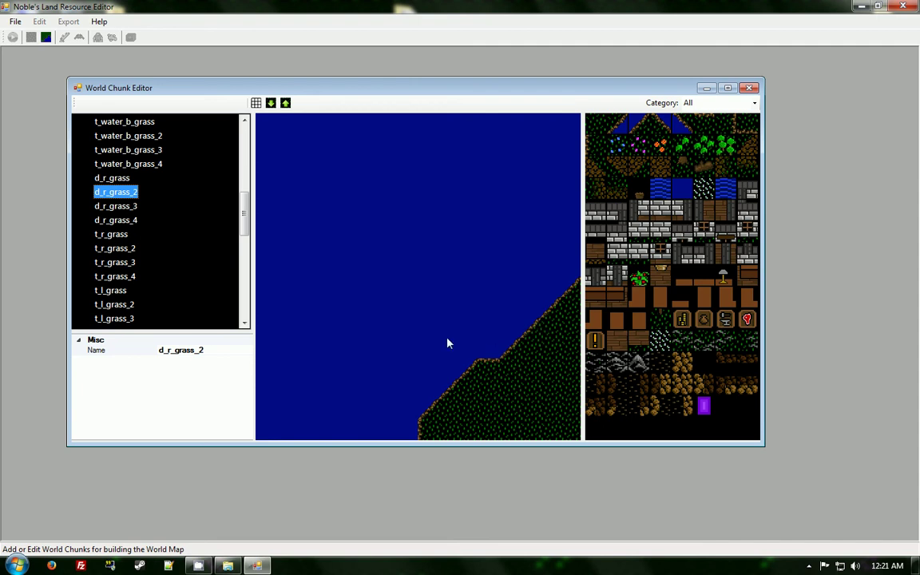
View the corner chunks from d_r_grass_3 through t_r_grass_4.
click(119, 207)
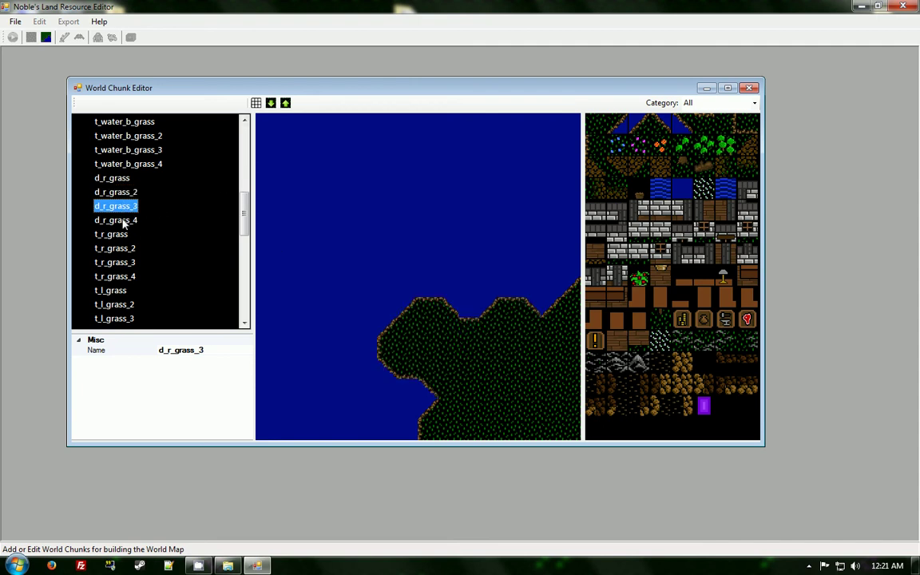
click(121, 221)
click(123, 235)
key(Down)
key(Down)
key(Down)
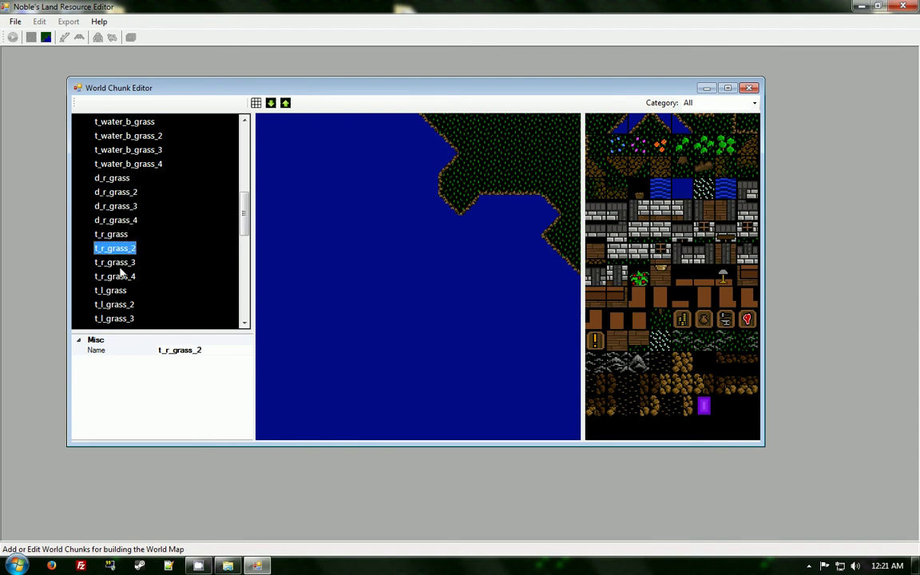
Skim the whole grass chunk list and collapse the grass category.
scroll(121, 254, up, 5)
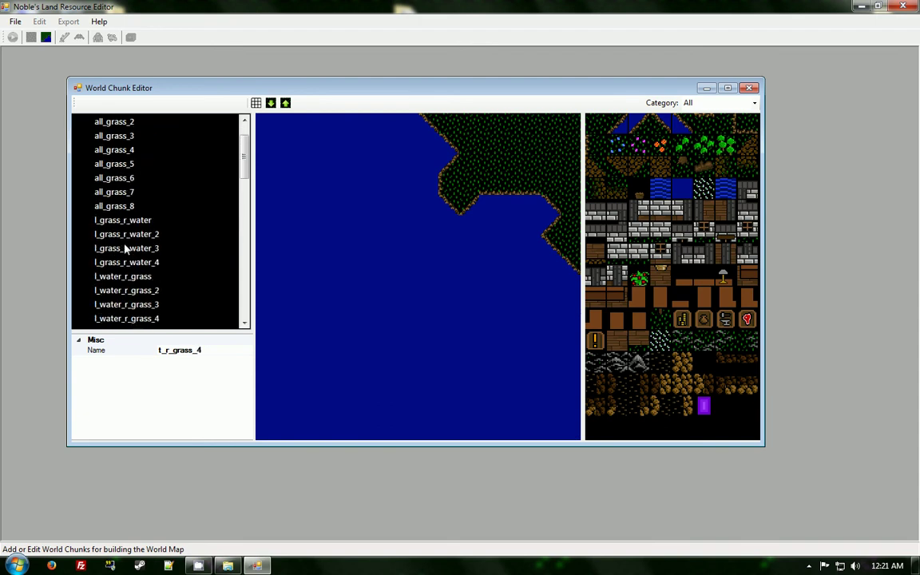
scroll(122, 255, down, 5)
click(126, 263)
scroll(127, 273, down, 1)
scroll(126, 274, down, 10)
scroll(126, 274, up, 20)
double_click(99, 139)
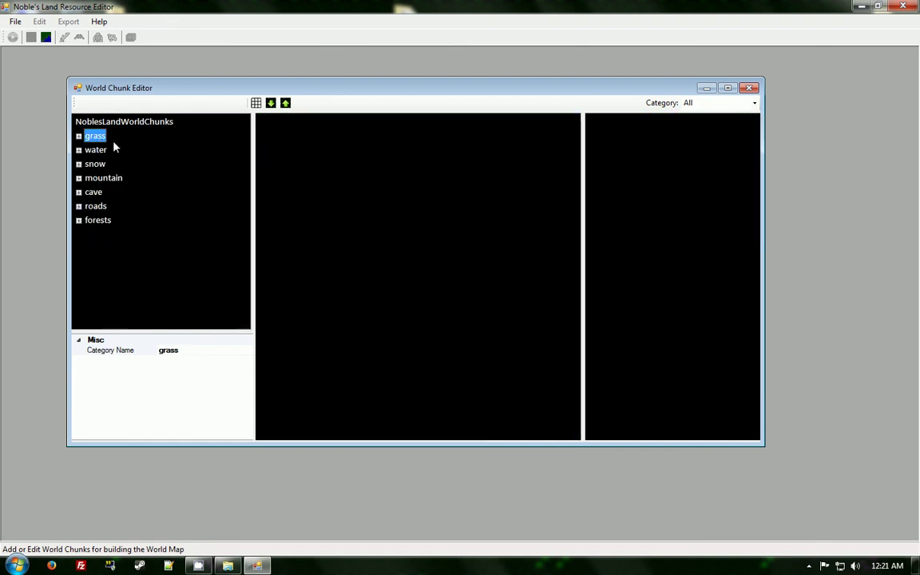
Duplicate the mountain_right chunk in the mountain category and rename the copy mountain_right_2.
click(109, 179)
double_click(109, 179)
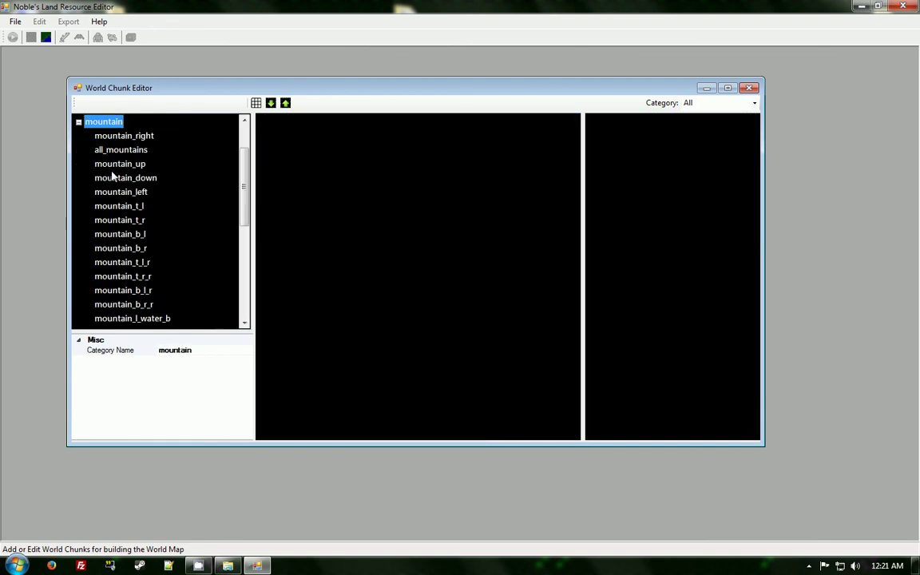
click(137, 137)
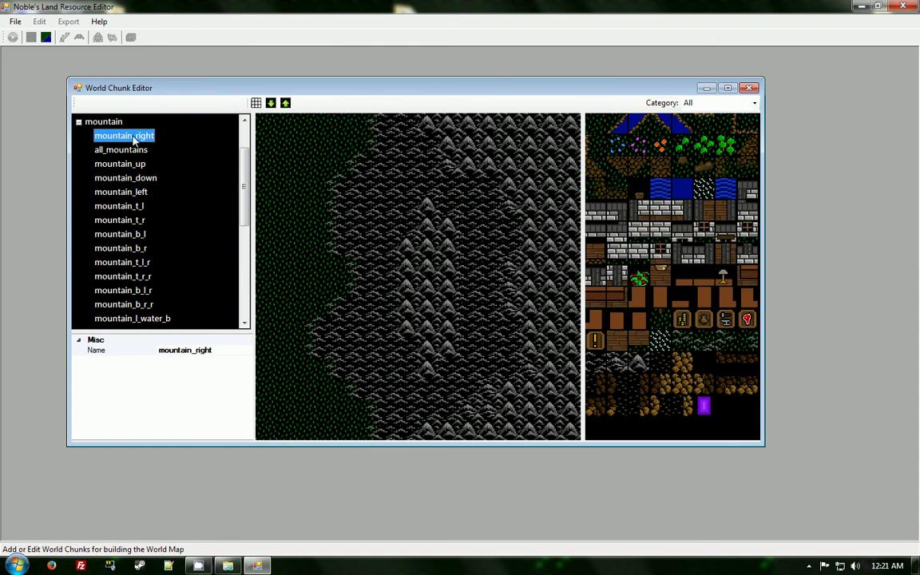
right_click(134, 141)
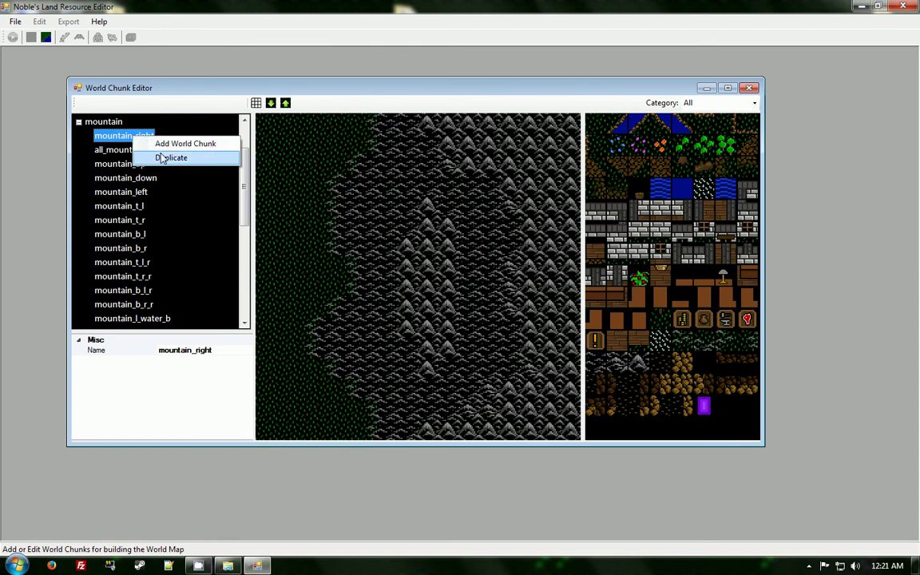
click(158, 158)
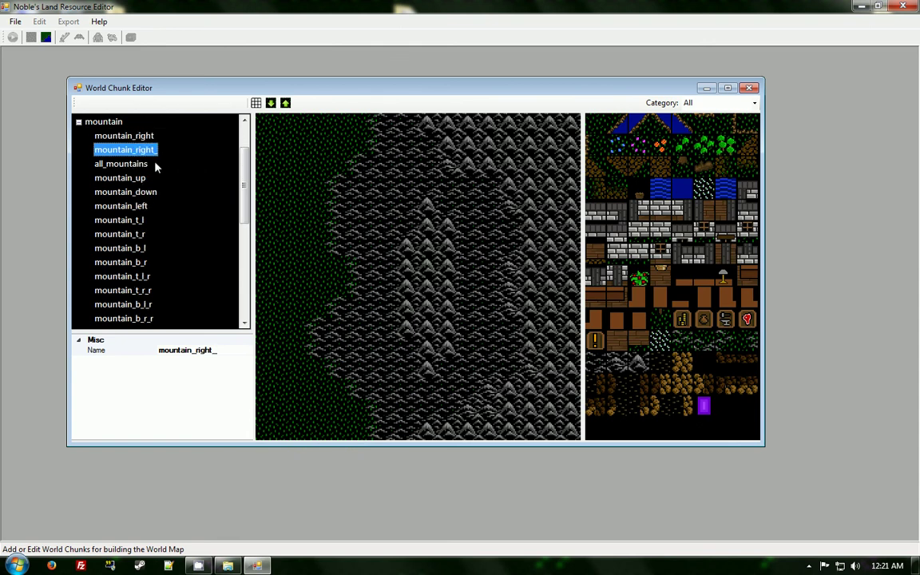
click(226, 352)
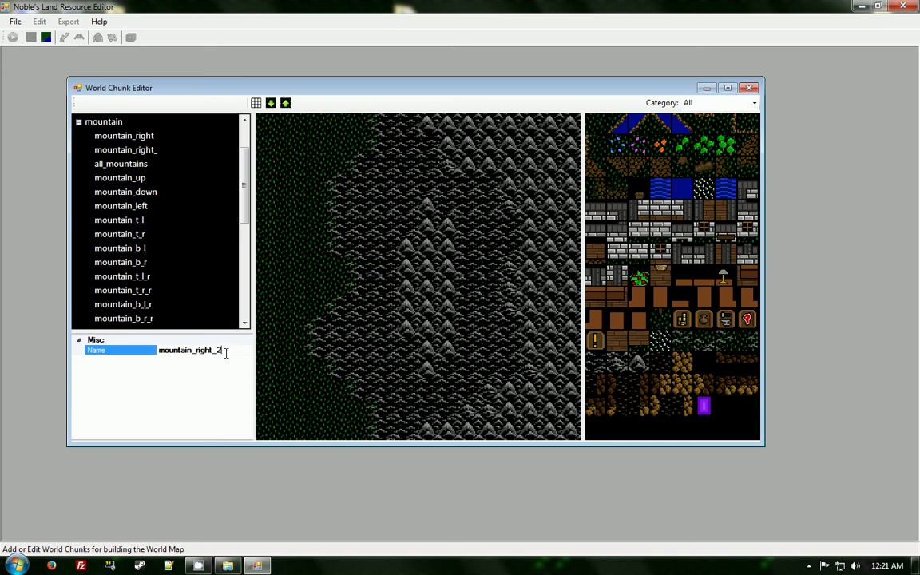
Duplicate mountain_right two more times and rename the newest copy mountain_right_2.
right_click(152, 136)
click(182, 153)
click(140, 135)
right_click(151, 139)
click(182, 159)
click(229, 350)
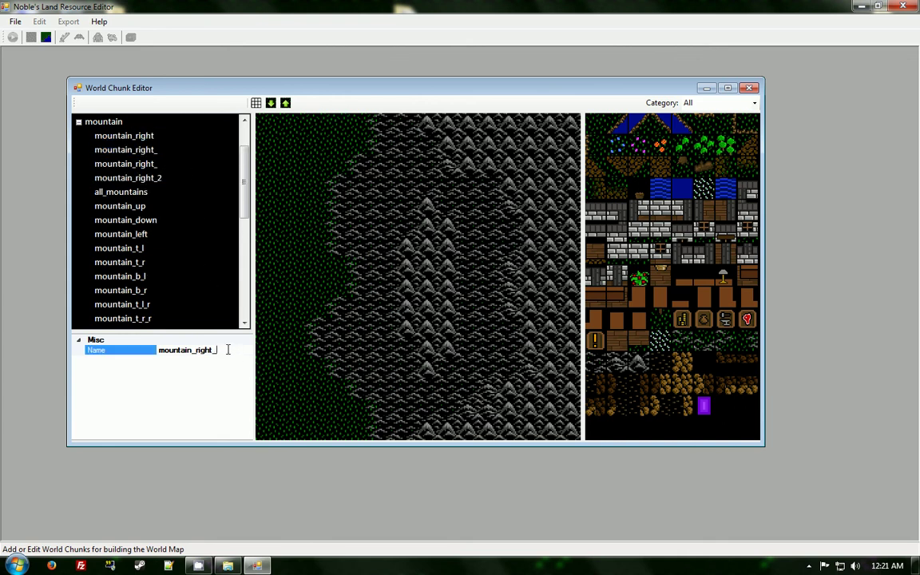
Rename the remaining unnumbered mountain_right_ copy as mountain_right_3.
click(128, 164)
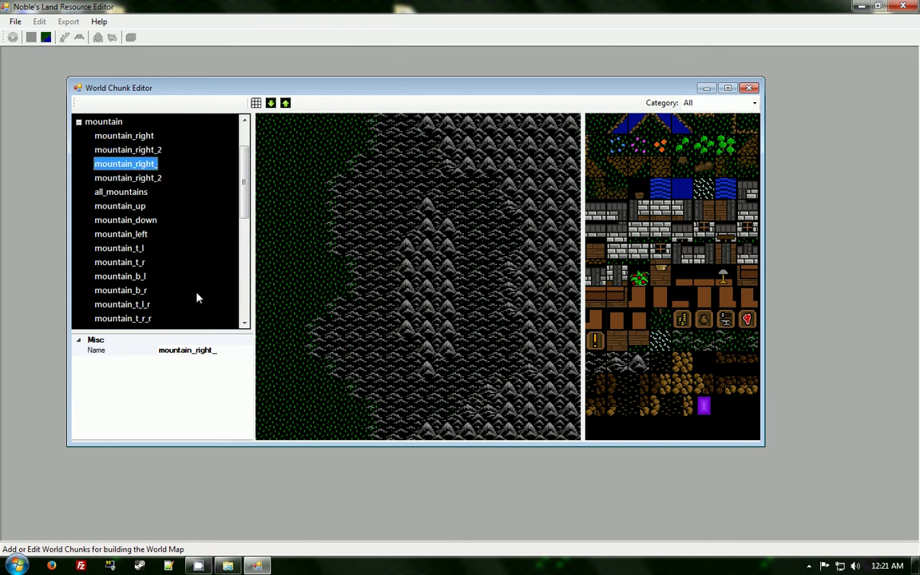
click(226, 355)
text(2)
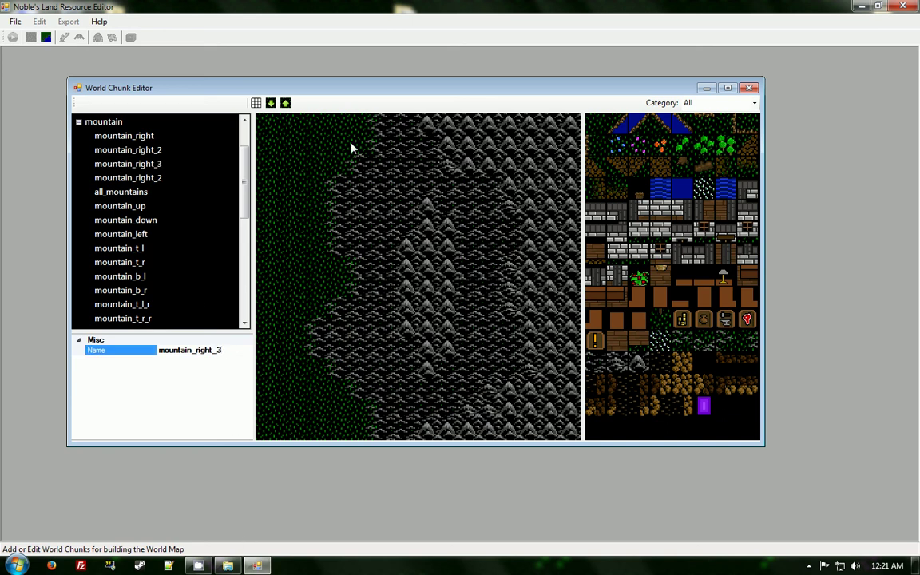
Rename the duplicate mountain_right_2 entry below mountain_right_3 as mountain_right_4.
click(130, 178)
click(236, 352)
key(Return)
Review the numbered mountain_right copies and the grass and mountain chunk lists, leaving both categories collapsed.
click(149, 163)
drag(245, 180, 185, 174)
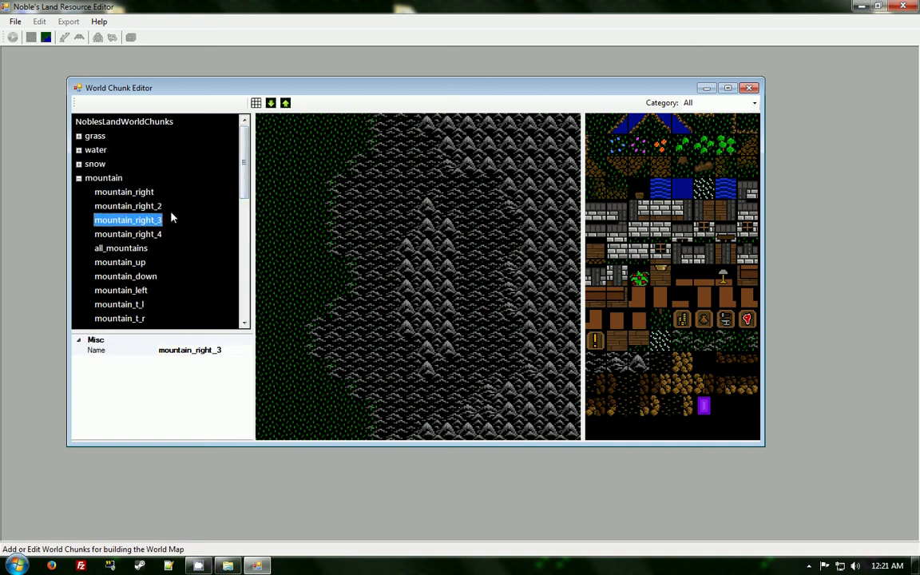
key(Up)
key(Down)
key(Down)
double_click(104, 177)
double_click(97, 136)
double_click(95, 122)
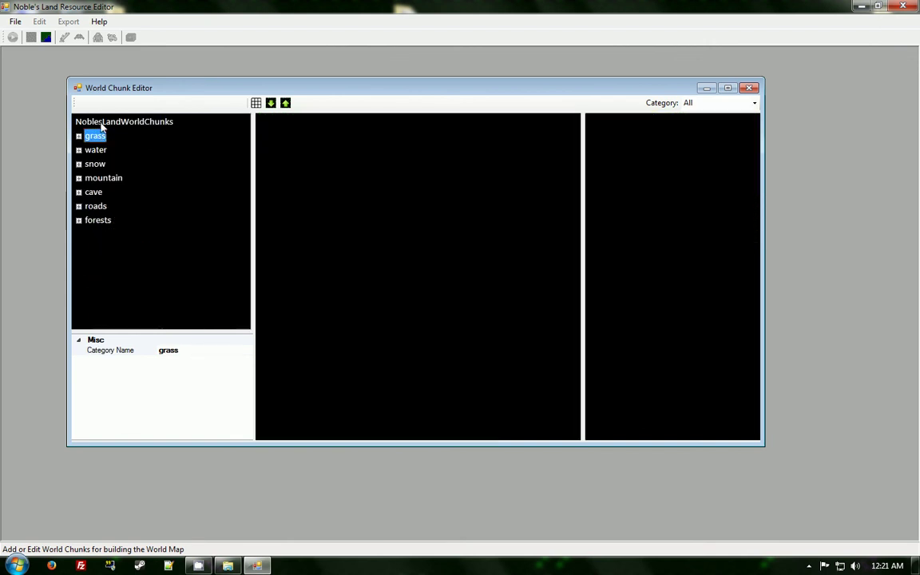
click(110, 167)
double_click(110, 177)
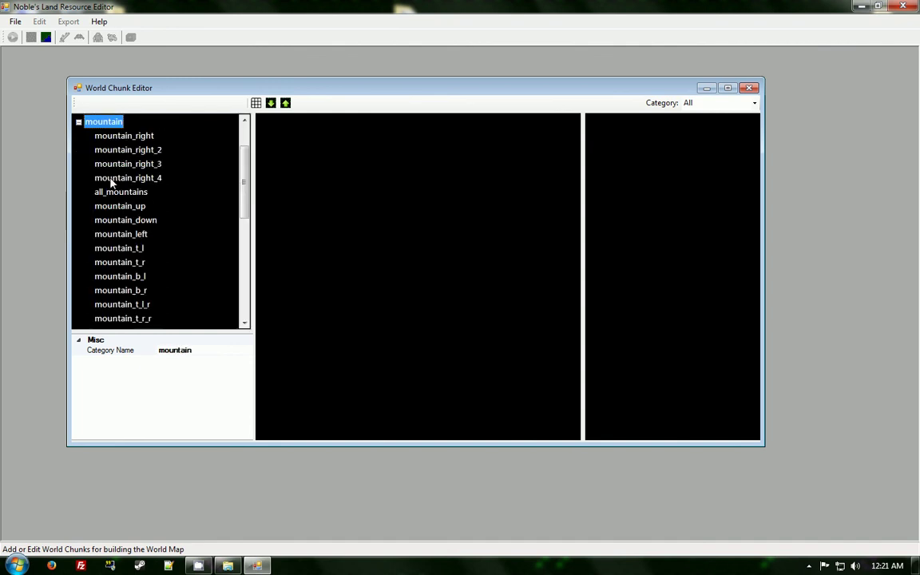
double_click(101, 120)
Save the project and close the World Chunk Editor together with the resource editor.
click(15, 22)
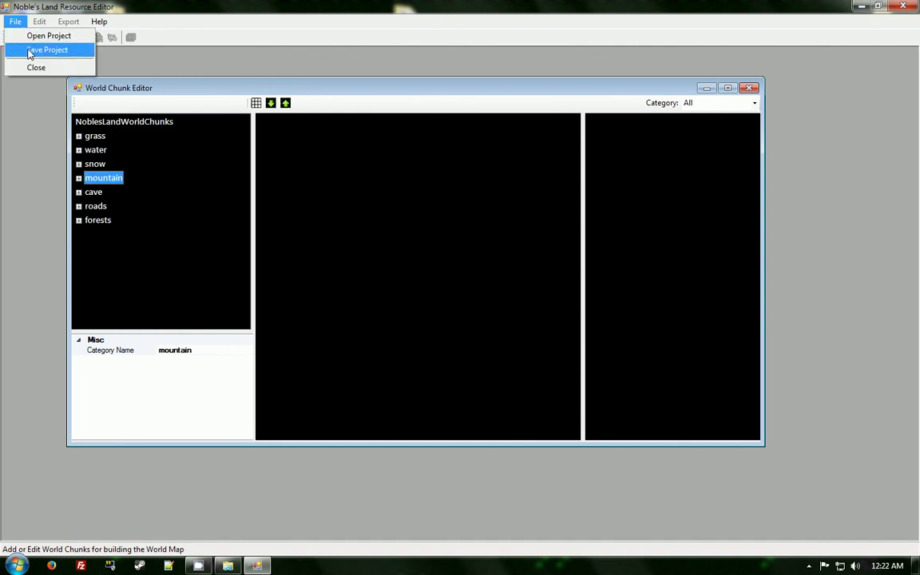
click(32, 51)
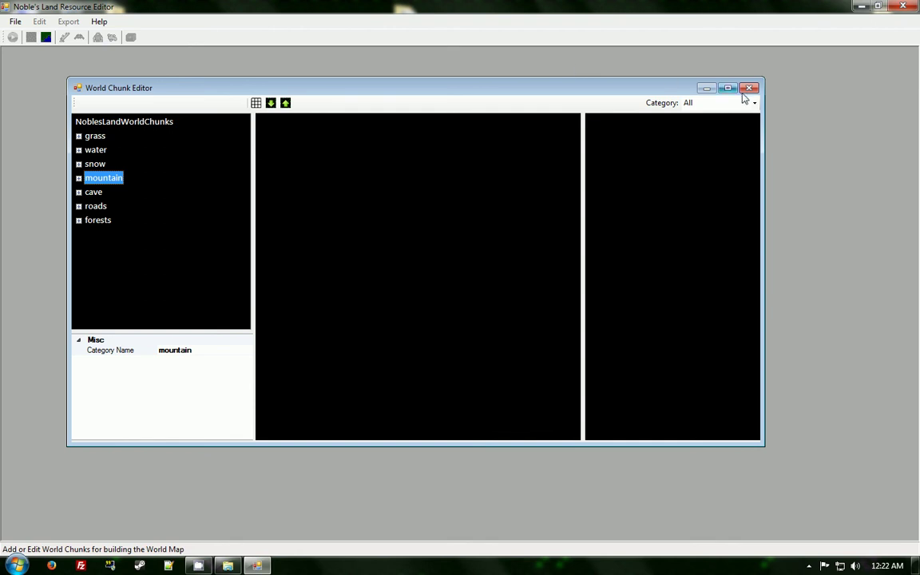
key(alt+F4)
key(alt+F4)
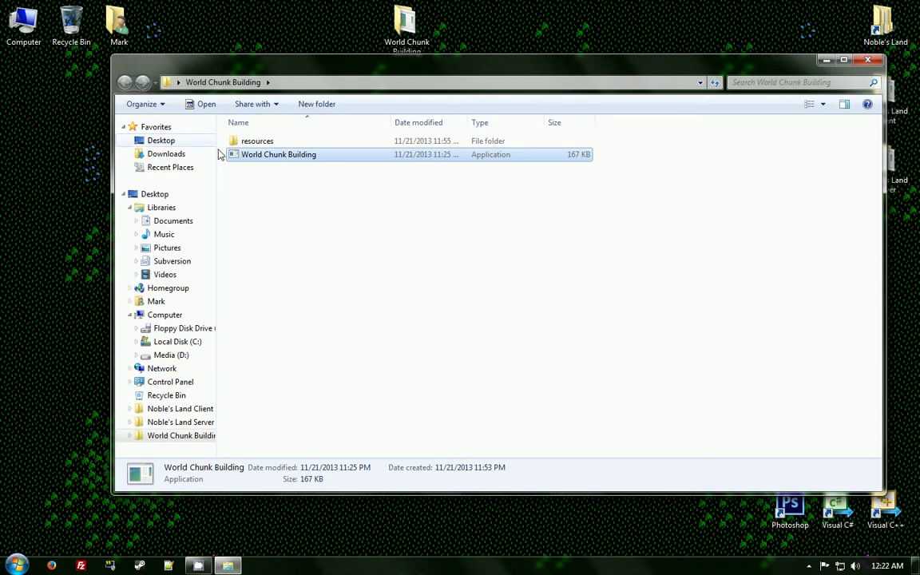
In the World Chunk Building folder window, open resources and its datafiles subfolder and locate the worldchunkset XML file.
click(309, 312)
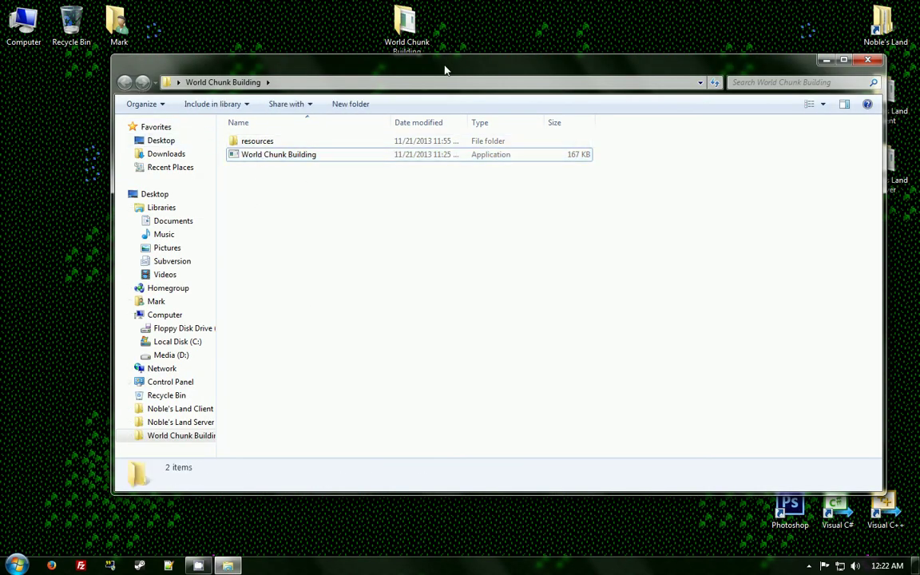
drag(445, 71, 421, 63)
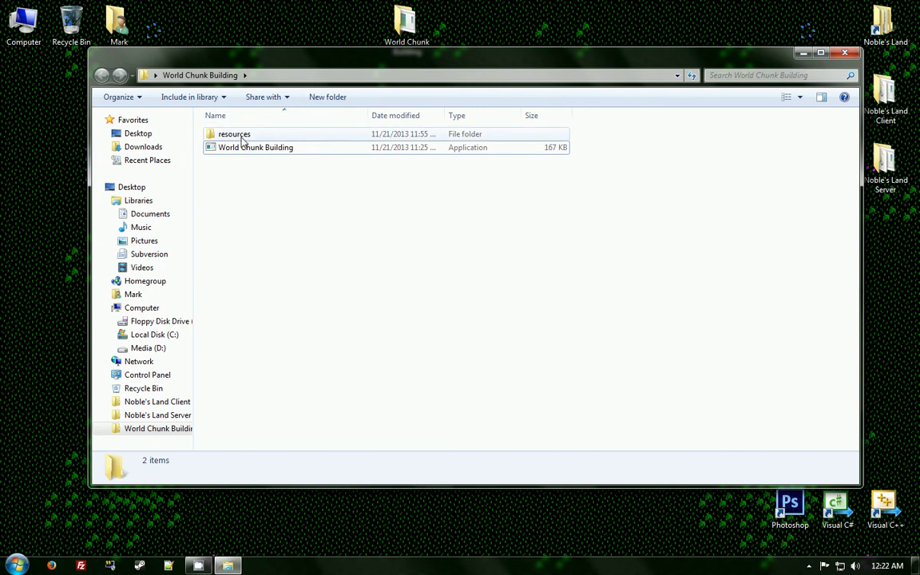
double_click(244, 137)
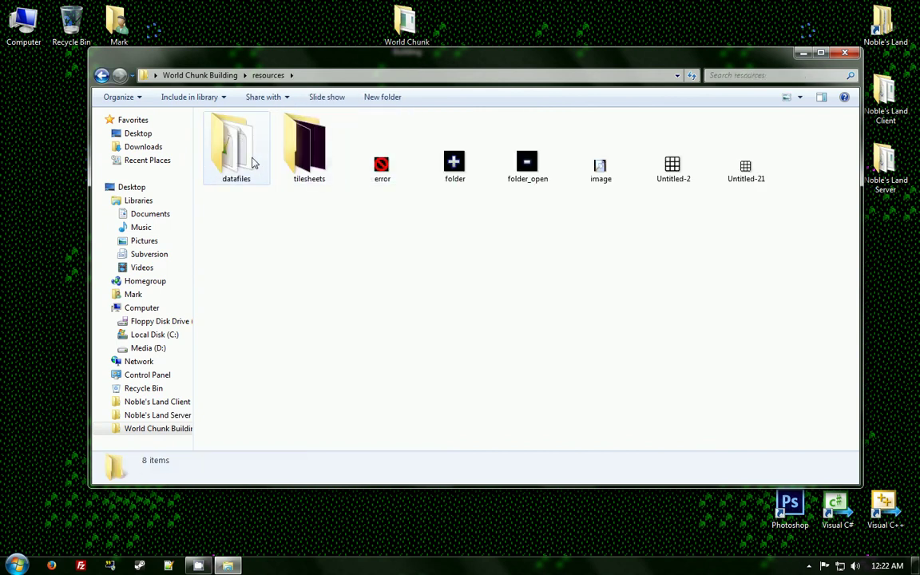
double_click(253, 164)
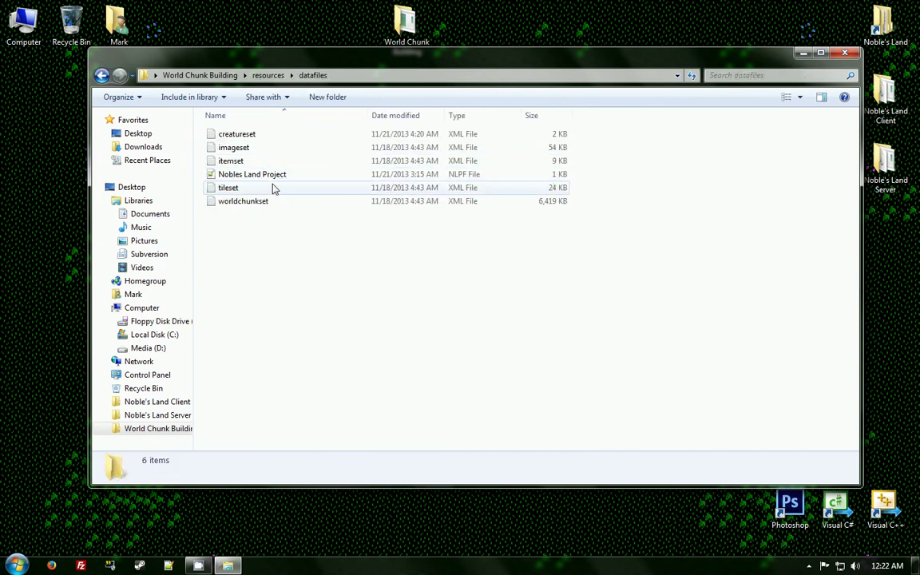
click(250, 203)
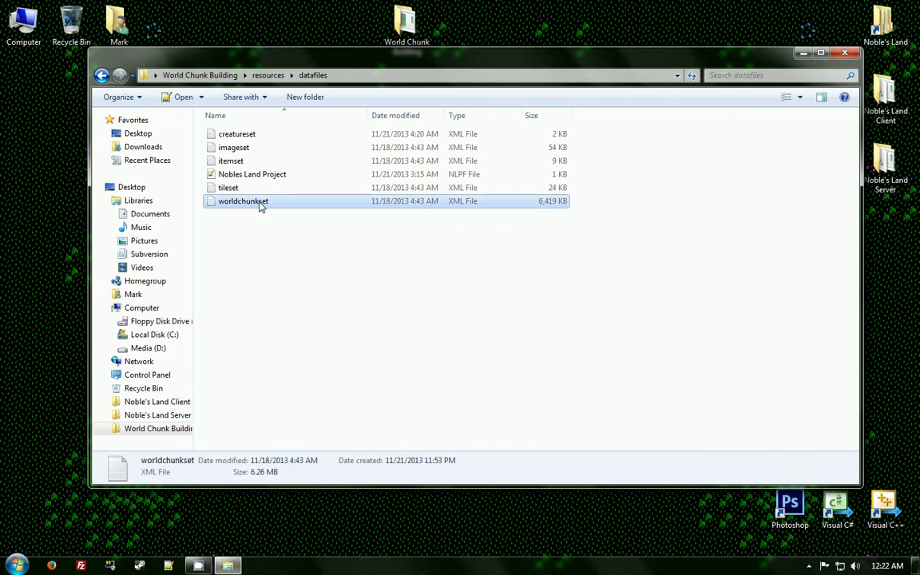
click(417, 180)
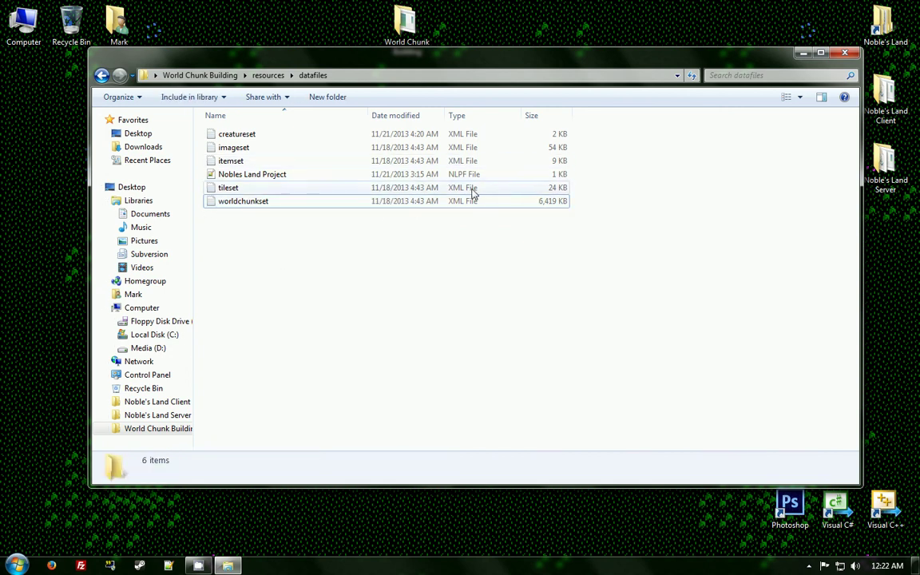